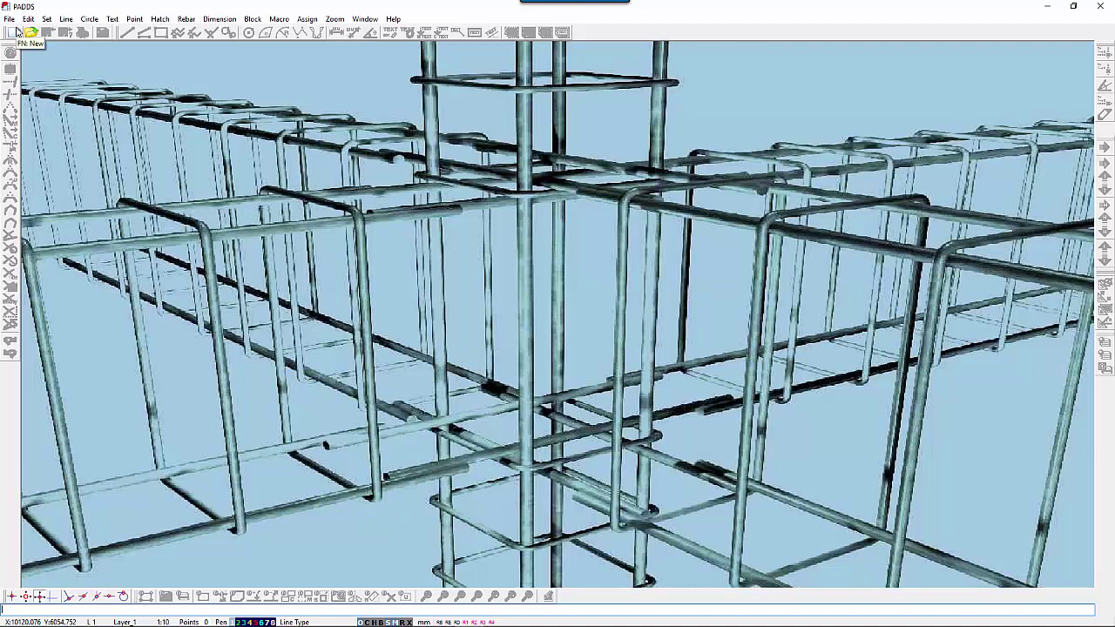
Start a new blank drawing sheet at 1:5 scale in place of the 3D rebar view.
{"action": "left_click", "coordinate": [17, 33]}
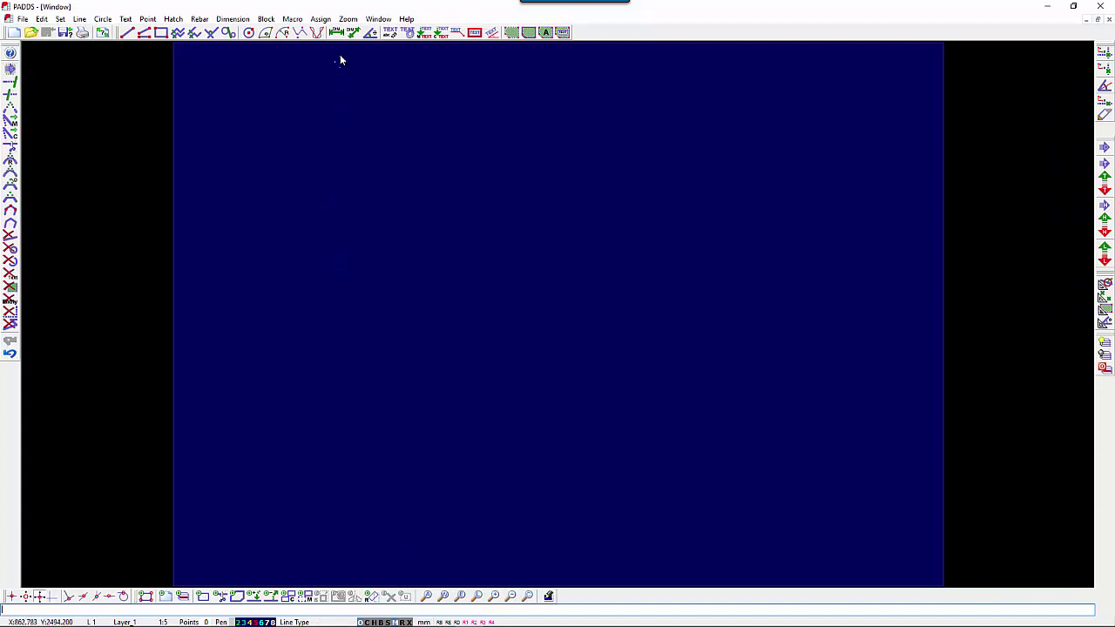
Show the bending schedule and confirm SANS 282 - 2004 as the detailing code.
{"action": "left_click", "coordinate": [373, 20]}
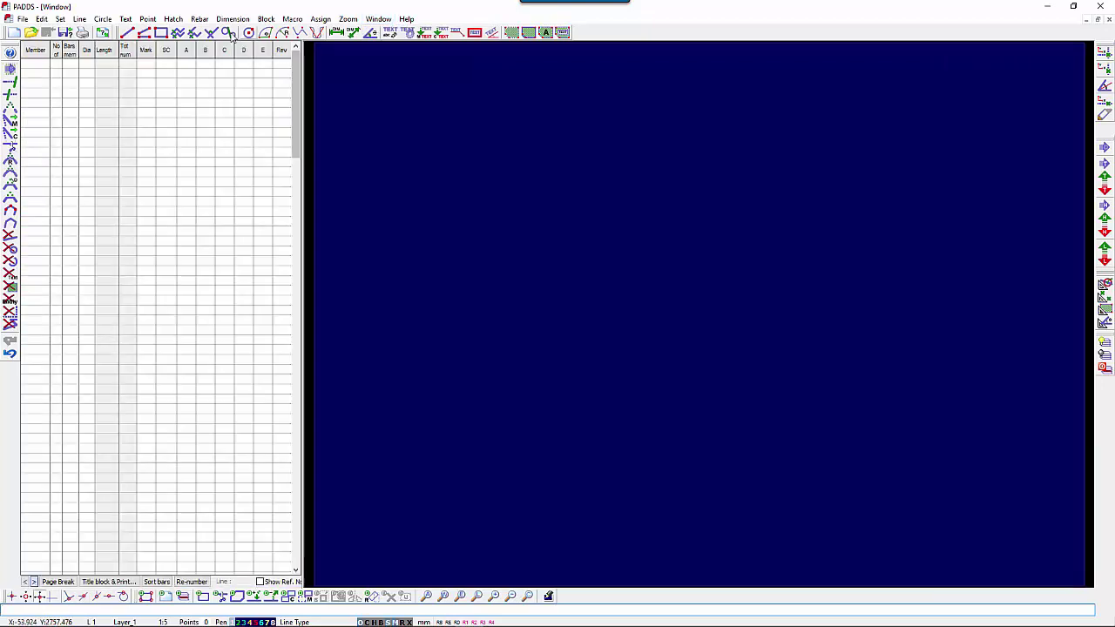
{"action": "left_click", "coordinate": [203, 20]}
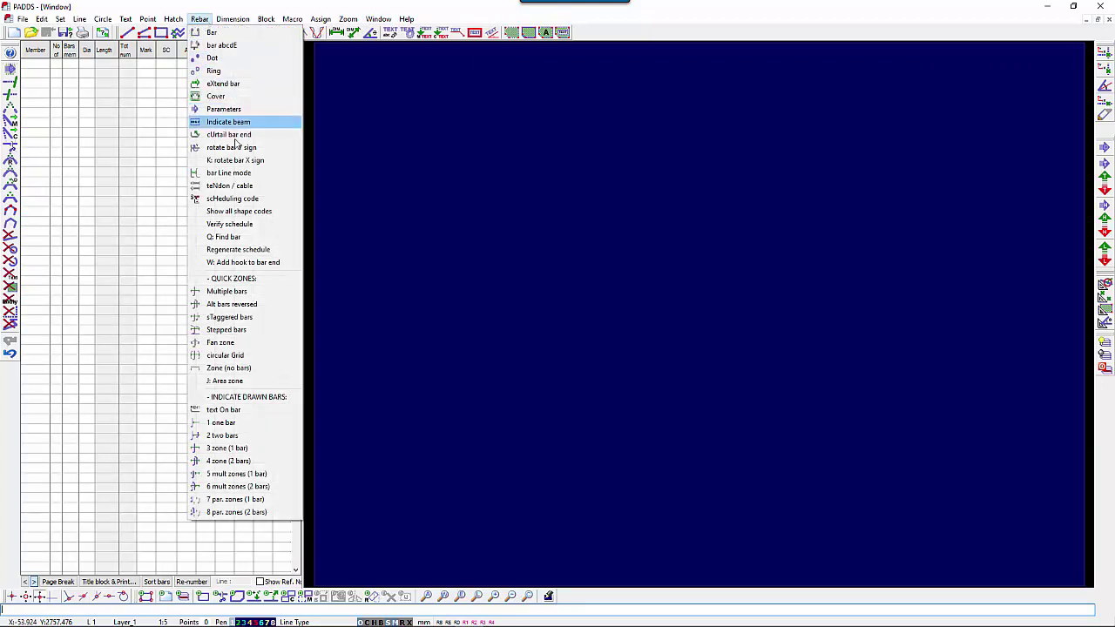
{"action": "left_click", "coordinate": [232, 198]}
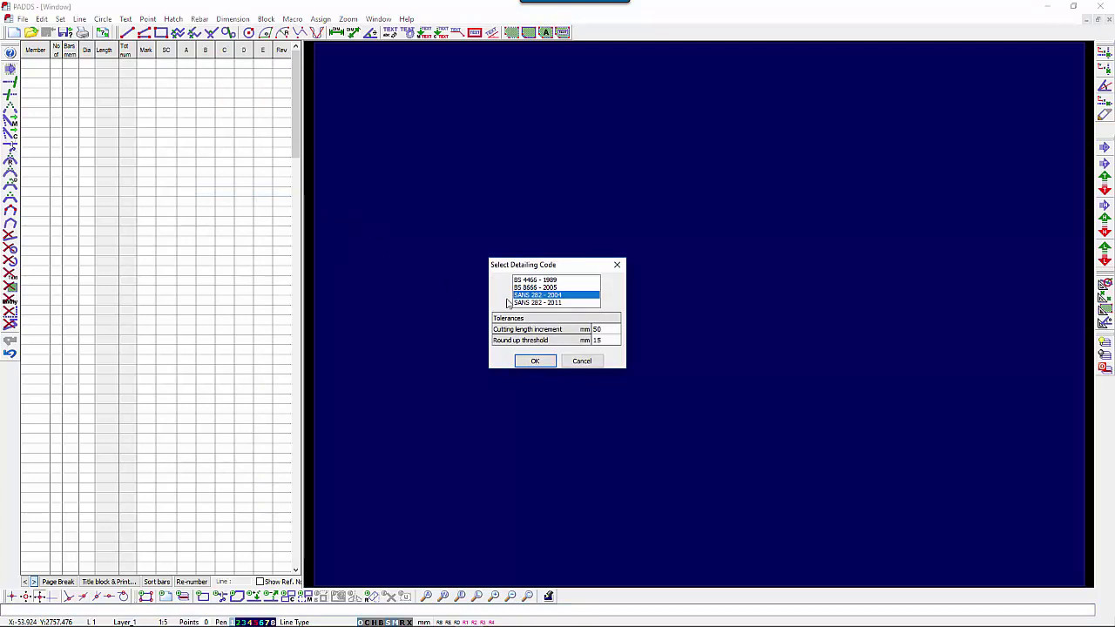
{"action": "left_click", "coordinate": [546, 288]}
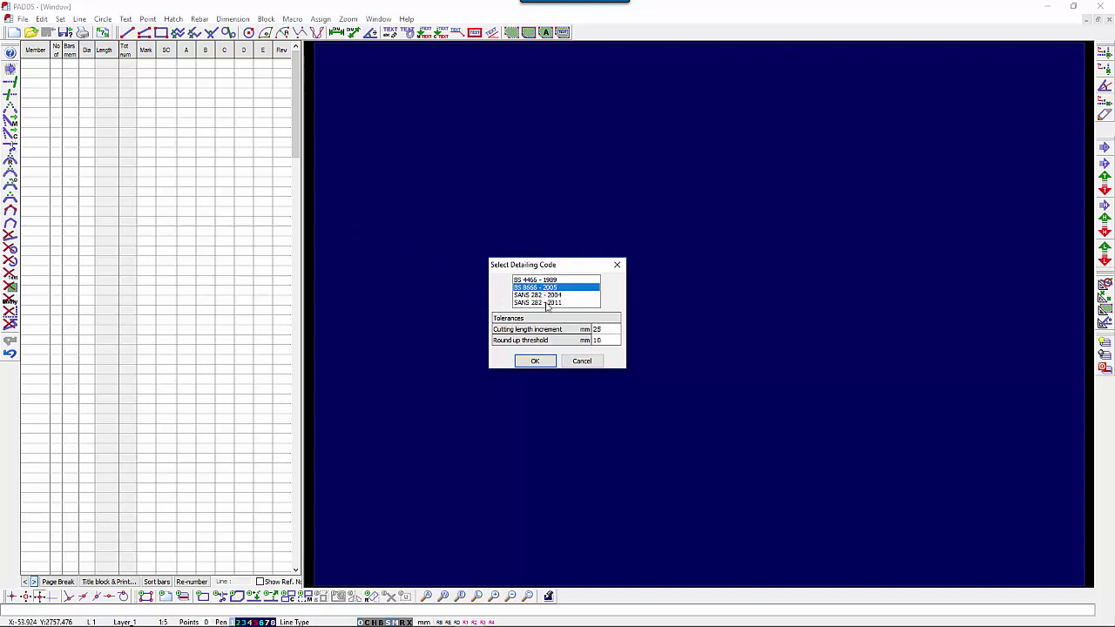
{"action": "left_click", "coordinate": [548, 302]}
{"action": "left_click", "coordinate": [549, 296]}
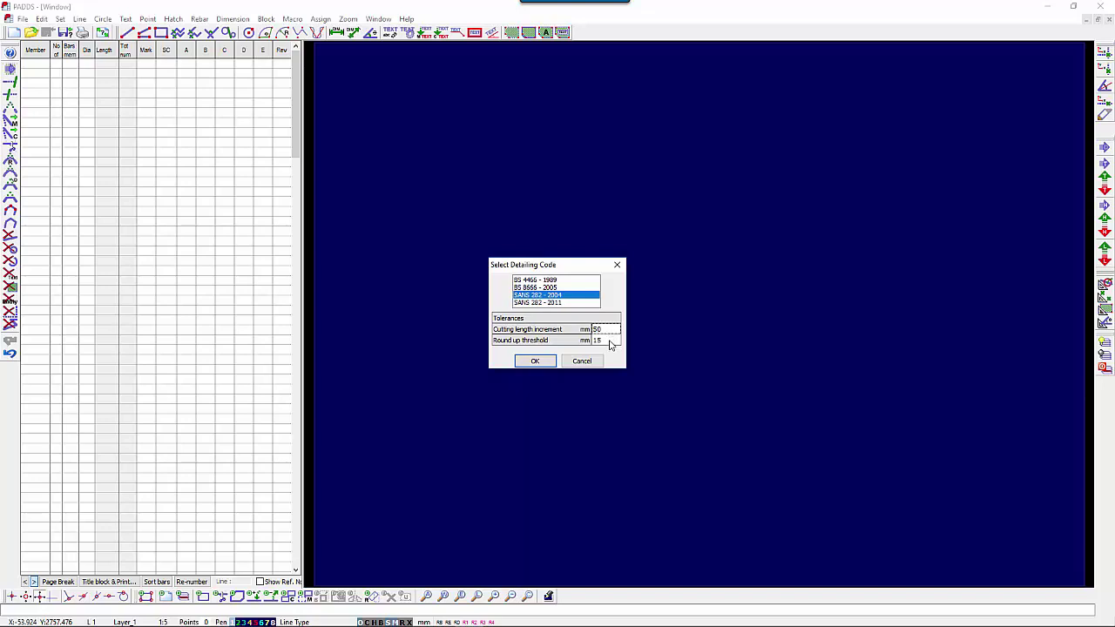
{"action": "left_click", "coordinate": [535, 362]}
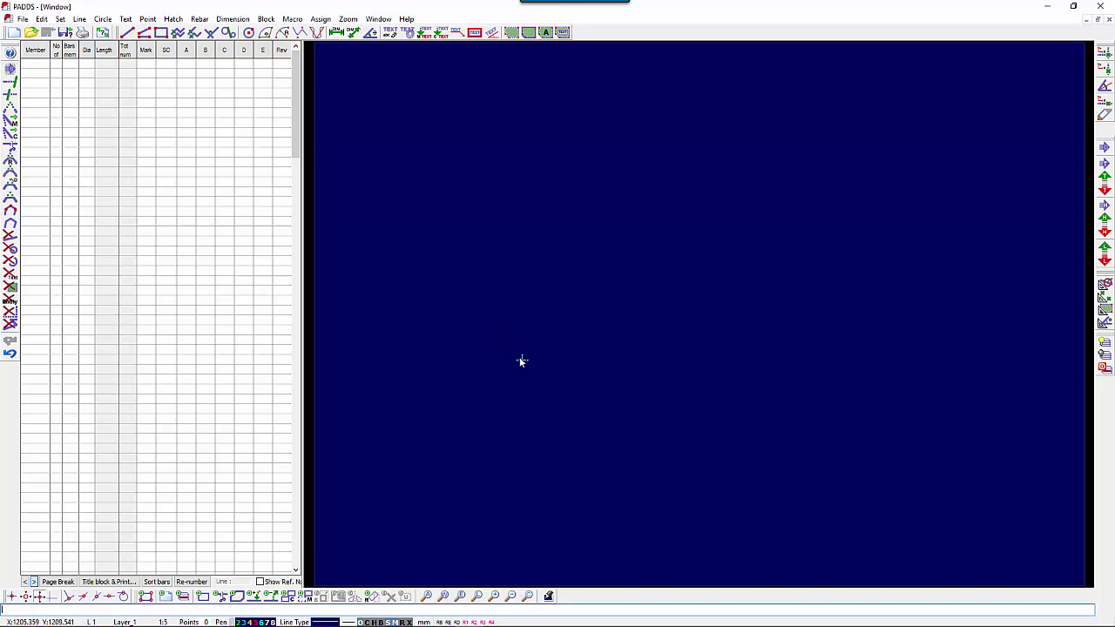
Draw a shape code 35 Y10-A bar across mid-sheet with its hooks pointing upward.
{"action": "left_click", "coordinate": [200, 19]}
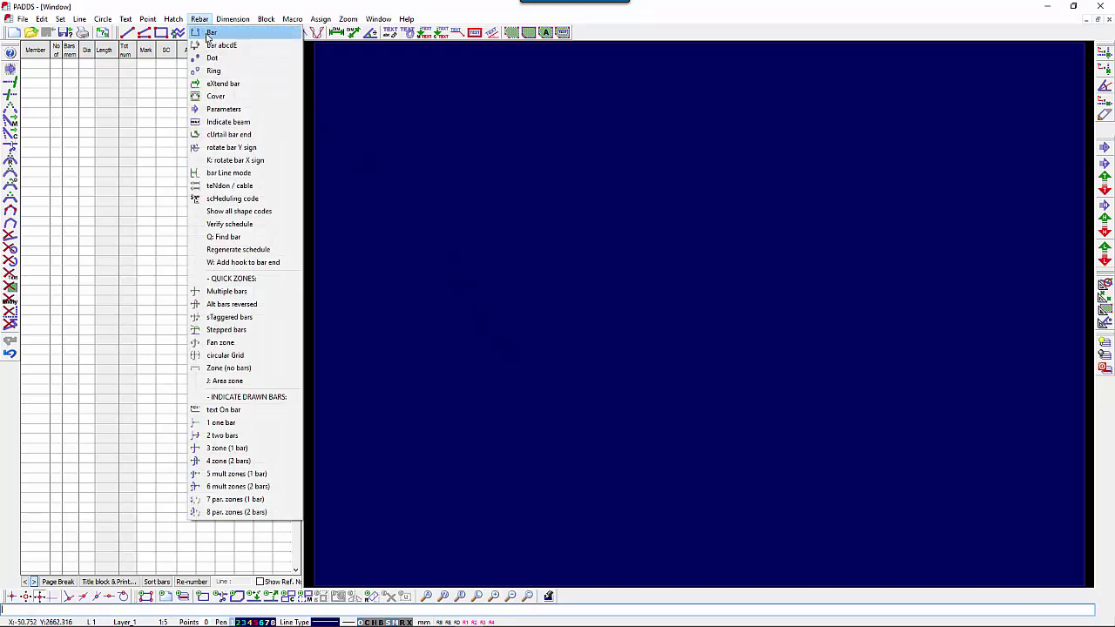
{"action": "left_click", "coordinate": [211, 33]}
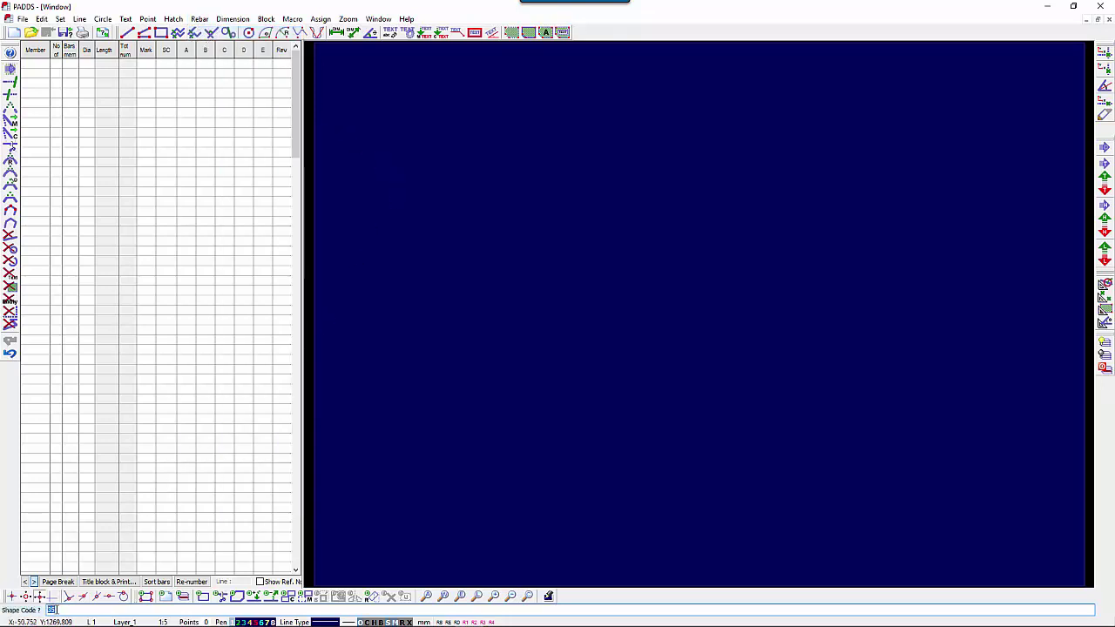
{"action": "type", "text": "35"}
{"action": "key", "text": "Return"}
{"action": "left_click", "coordinate": [79, 610]}
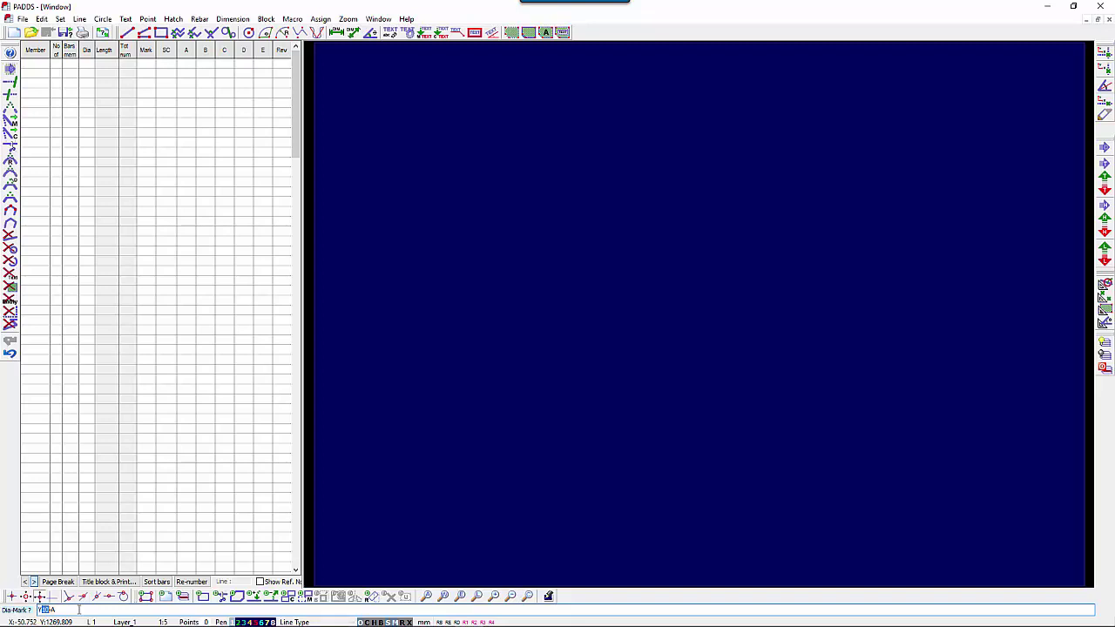
{"action": "key", "text": "Return"}
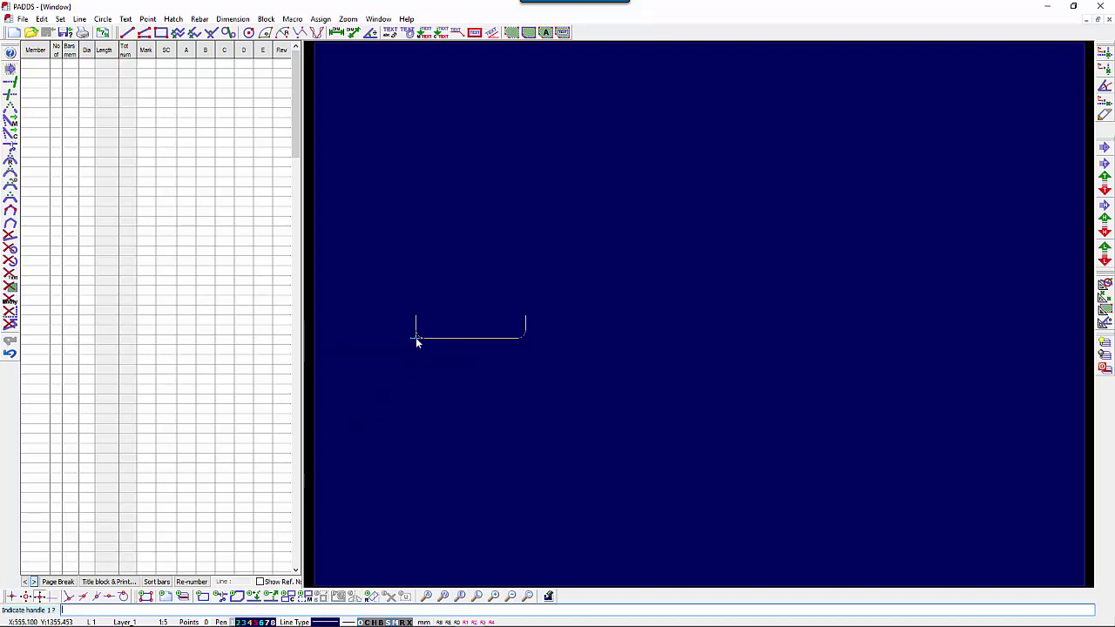
{"action": "left_click", "coordinate": [415, 338]}
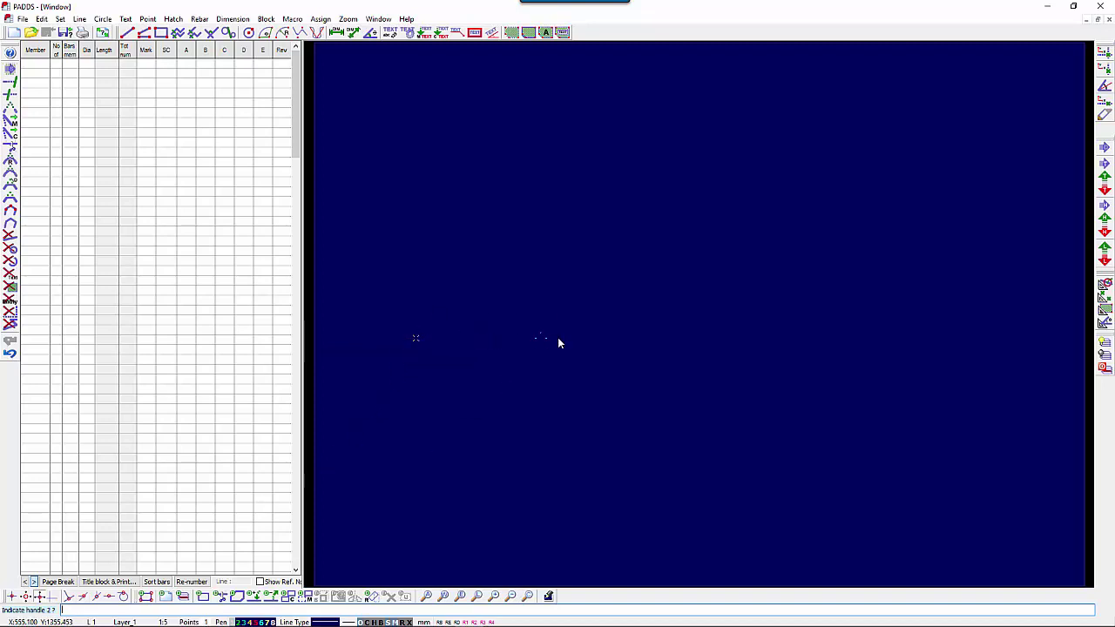
{"action": "left_click", "coordinate": [614, 338]}
{"action": "left_click", "coordinate": [621, 297]}
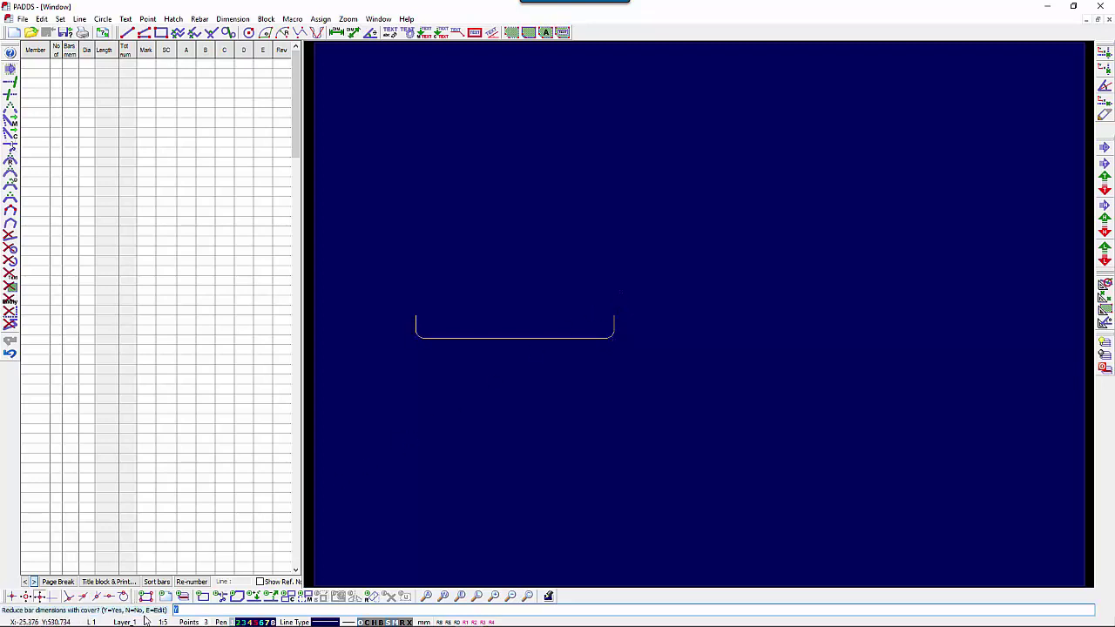
{"action": "key", "text": "Return"}
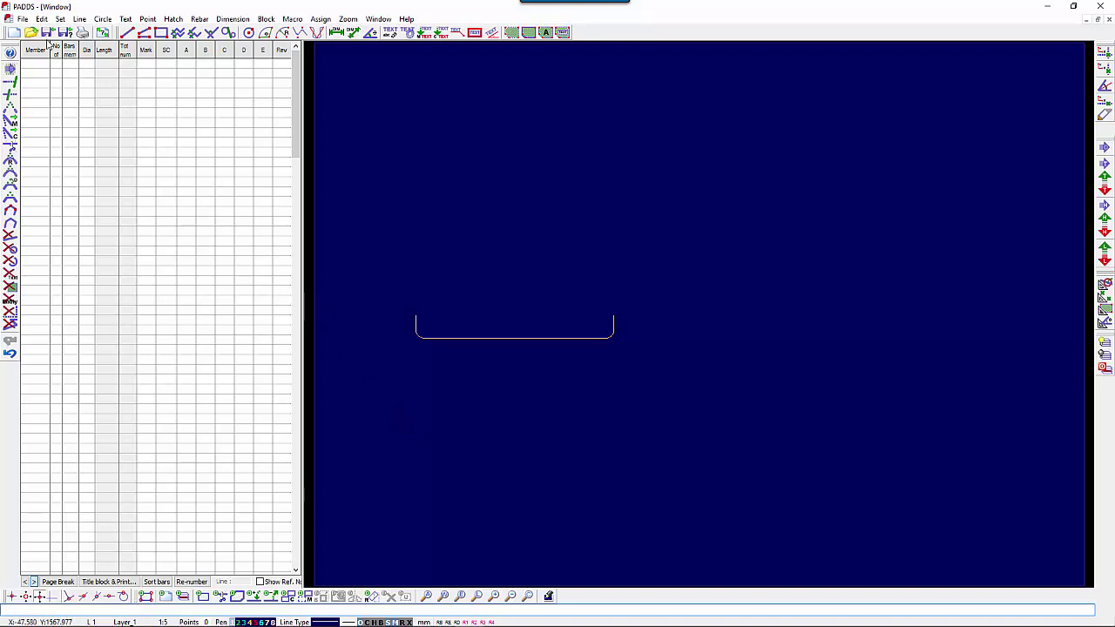
{"action": "left_click", "coordinate": [23, 18]}
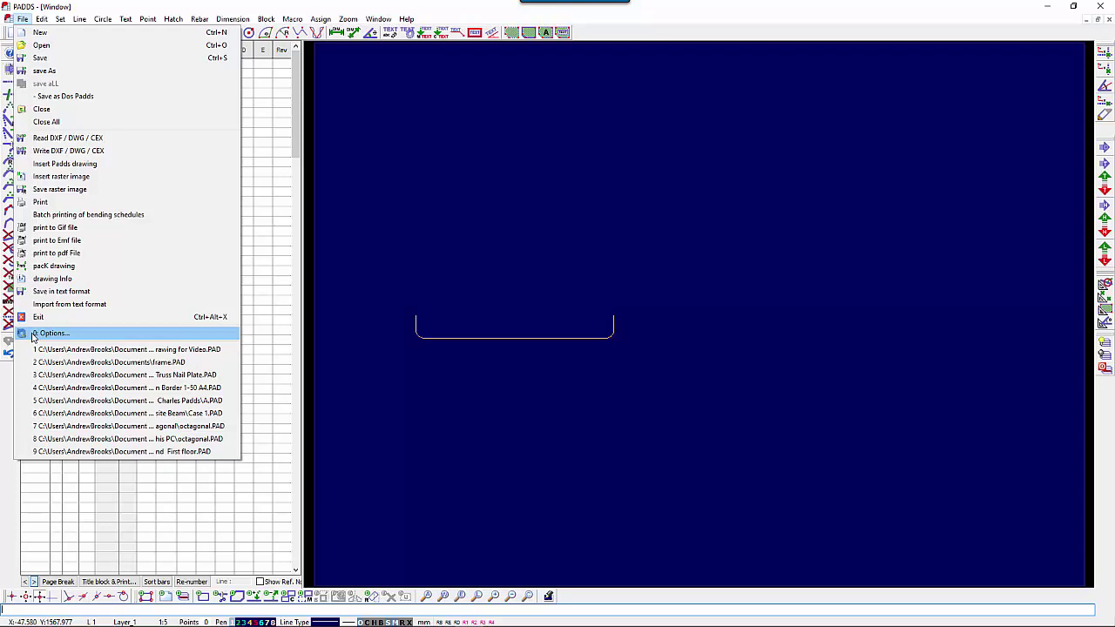
{"action": "left_click", "coordinate": [34, 334]}
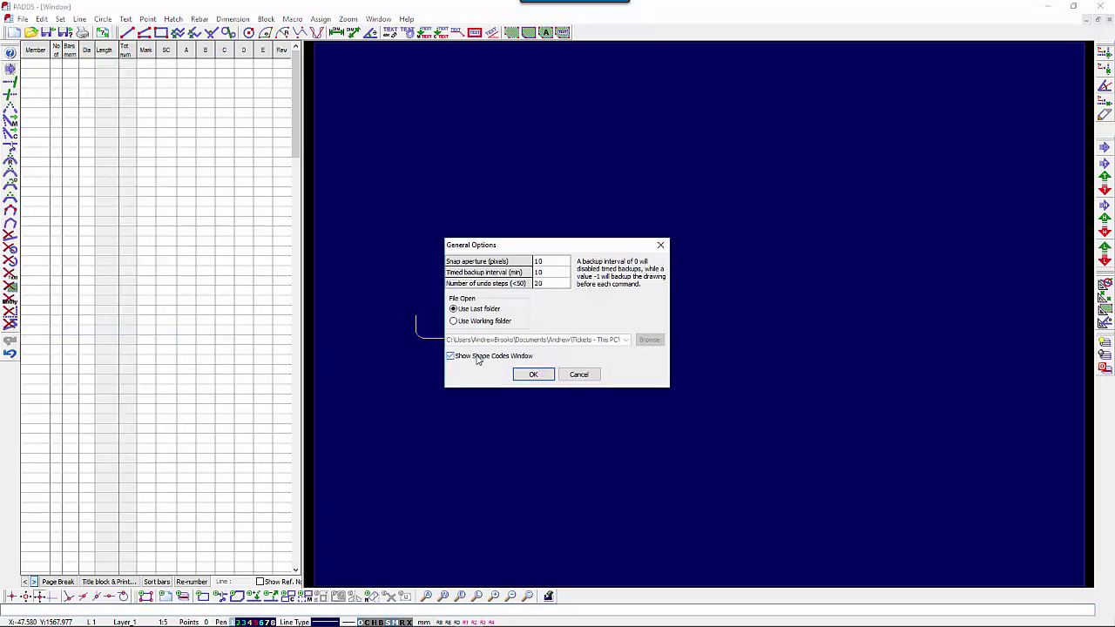
{"action": "left_click", "coordinate": [523, 378]}
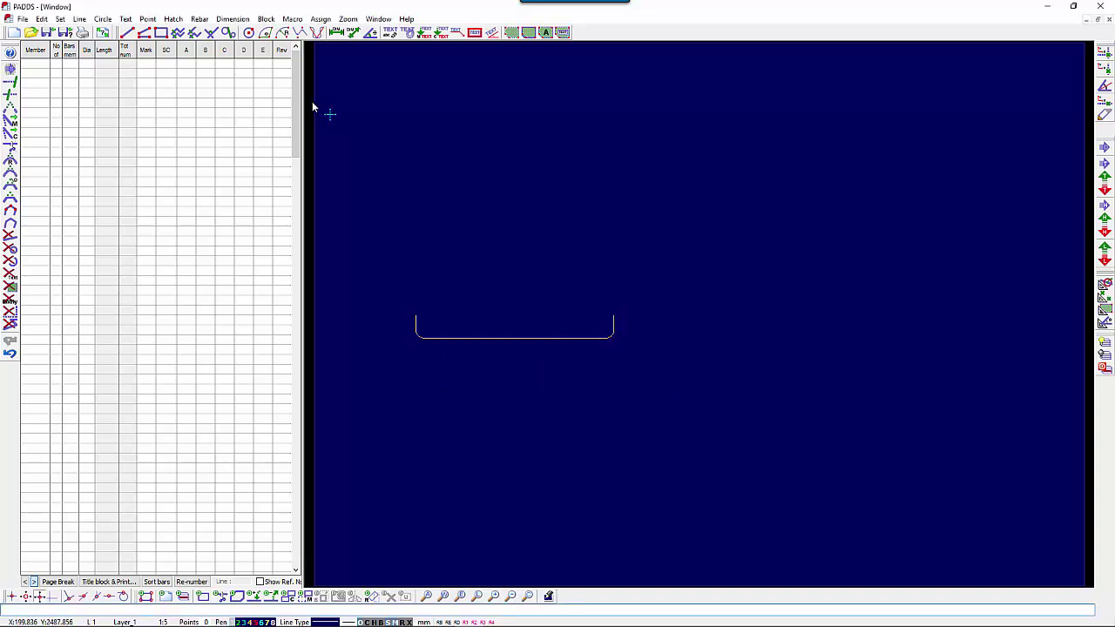
In the Shape Codes picker, browse the code sets and settle on SANS 282 - 2004.
{"action": "left_click", "coordinate": [199, 18]}
{"action": "left_click", "coordinate": [209, 41]}
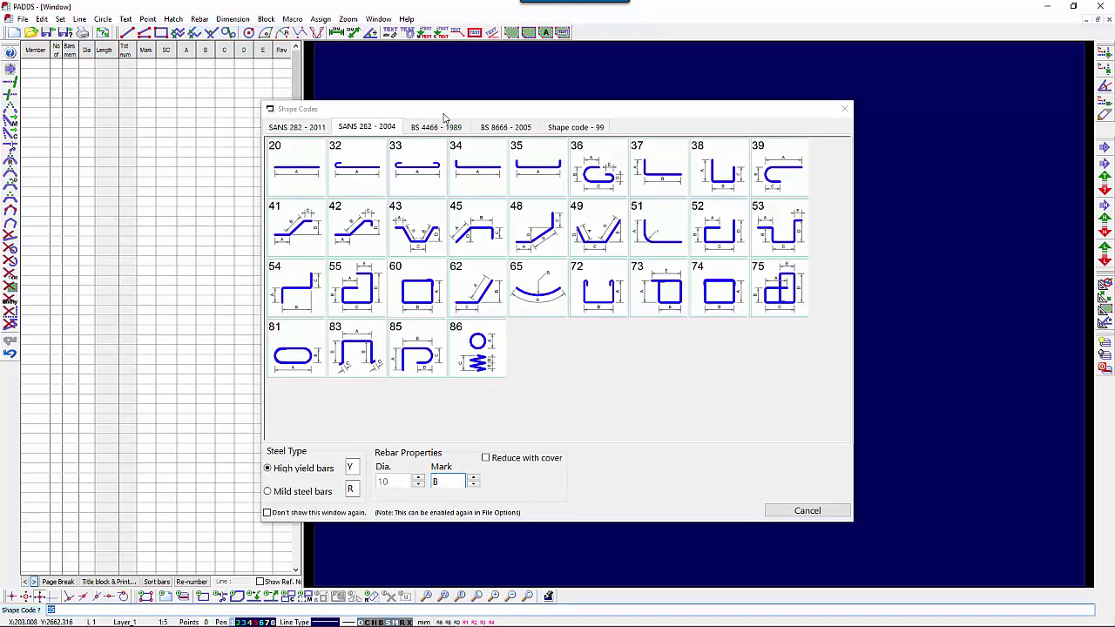
{"action": "left_click", "coordinate": [315, 128]}
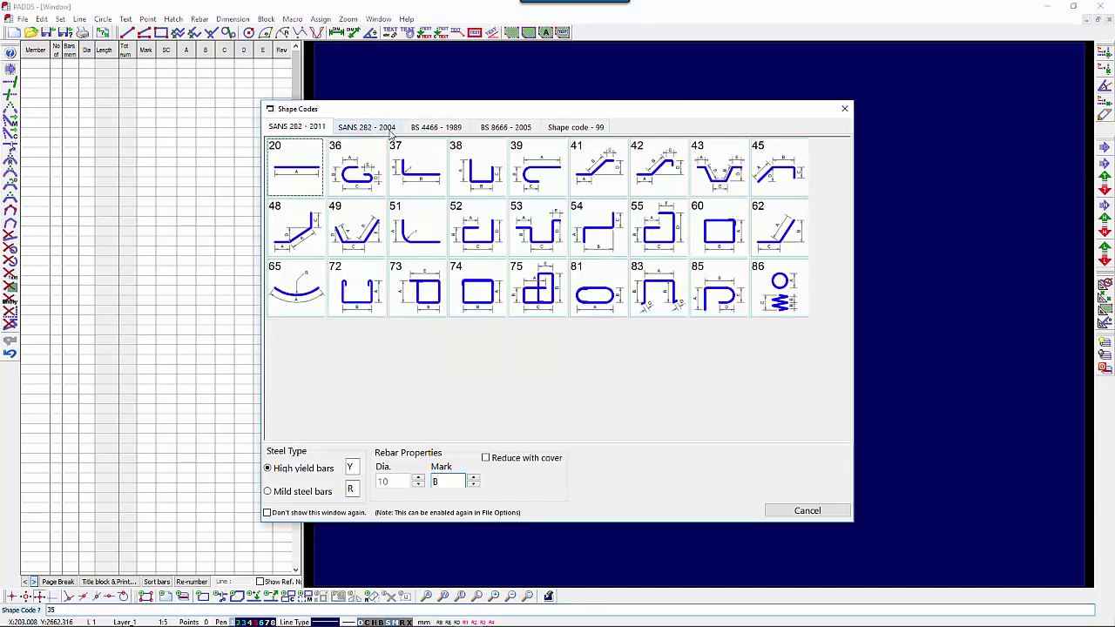
{"action": "left_click", "coordinate": [432, 128]}
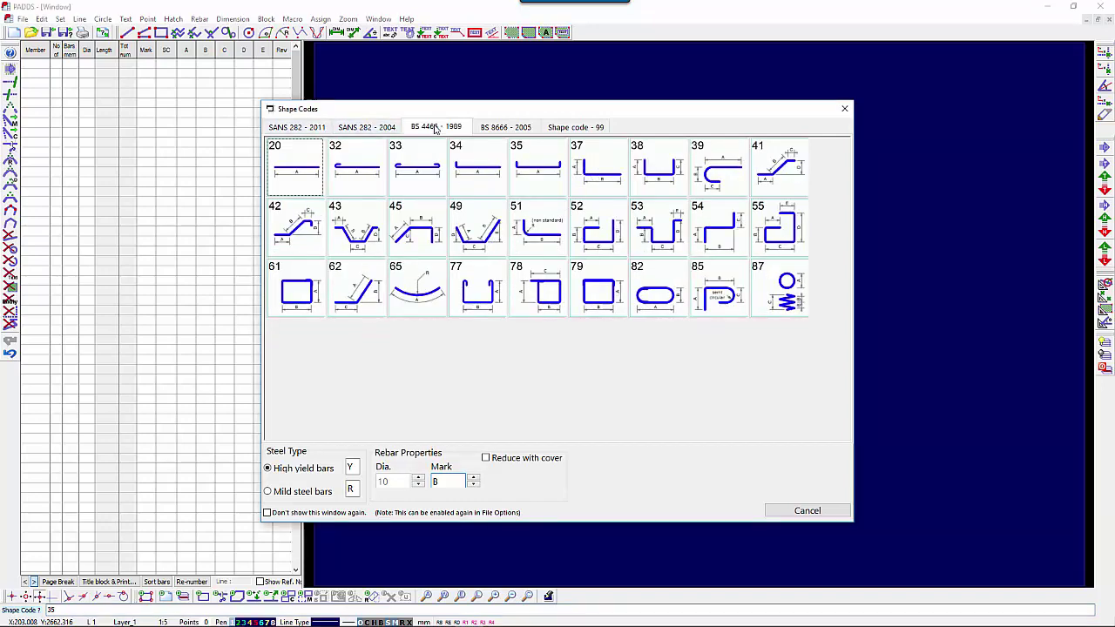
{"action": "left_click", "coordinate": [494, 128]}
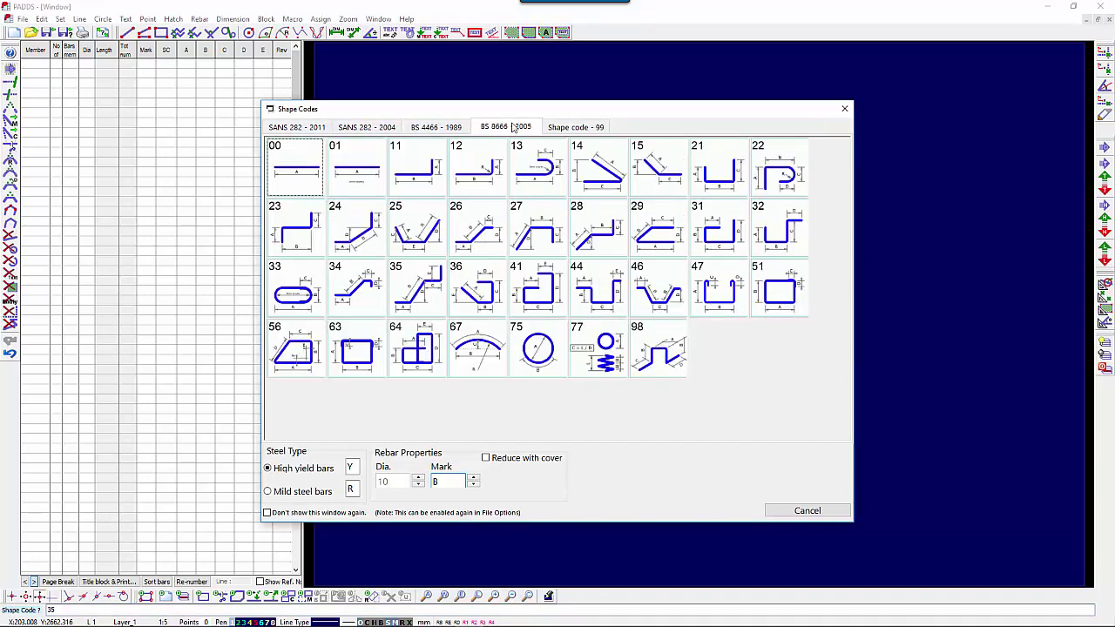
{"action": "left_click", "coordinate": [568, 129]}
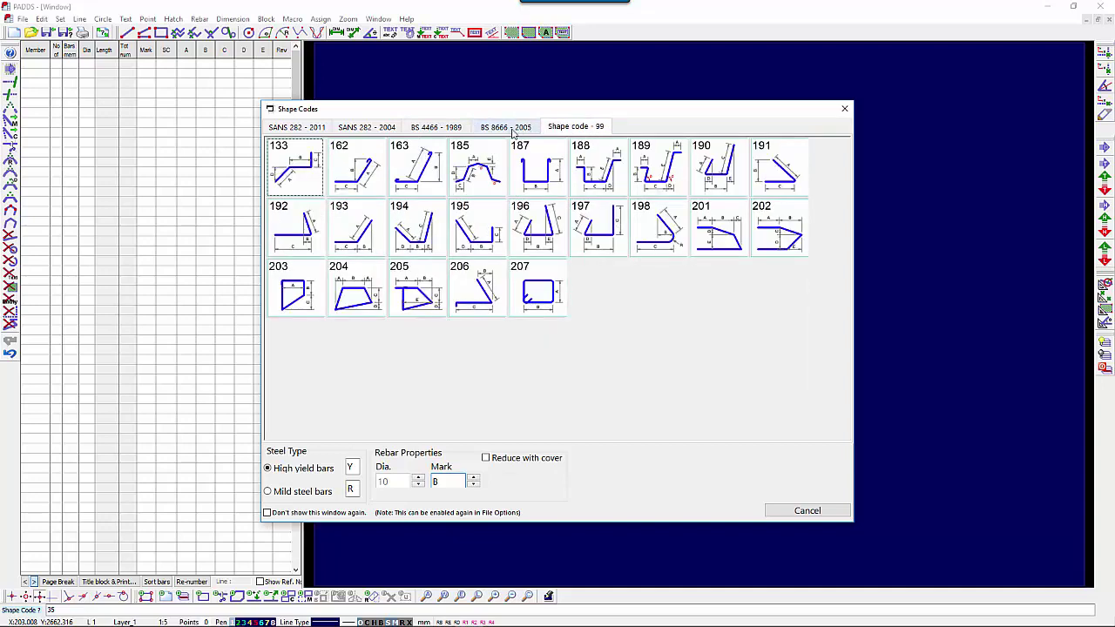
{"action": "left_click", "coordinate": [389, 129]}
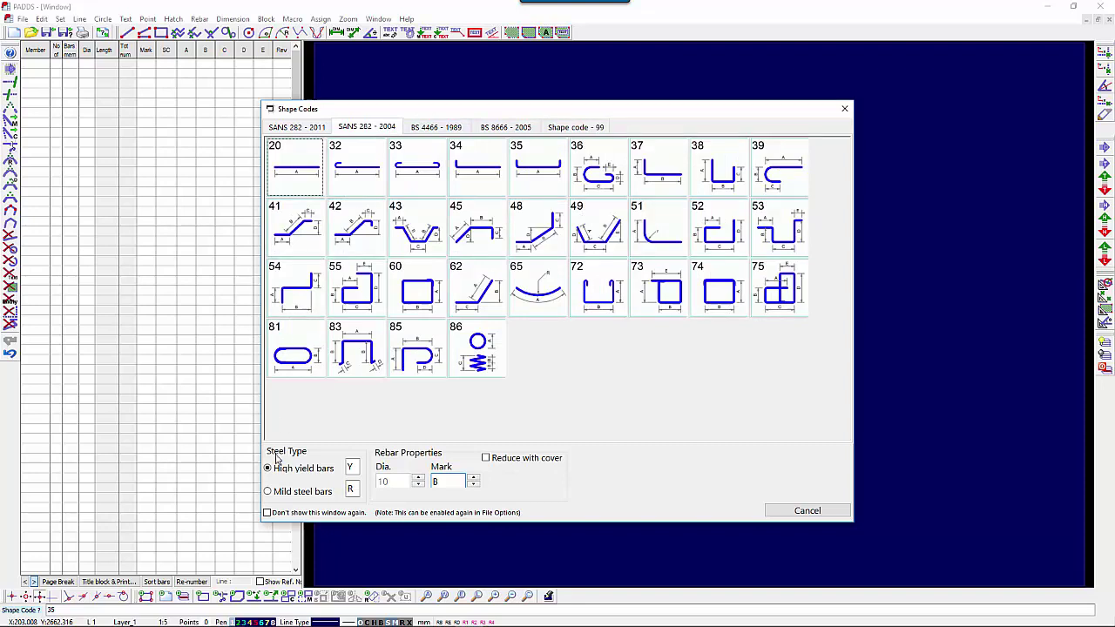
Set the new bar to high yield, diameter 8, mark B, leaving Reduce with cover off.
{"action": "left_click", "coordinate": [269, 491]}
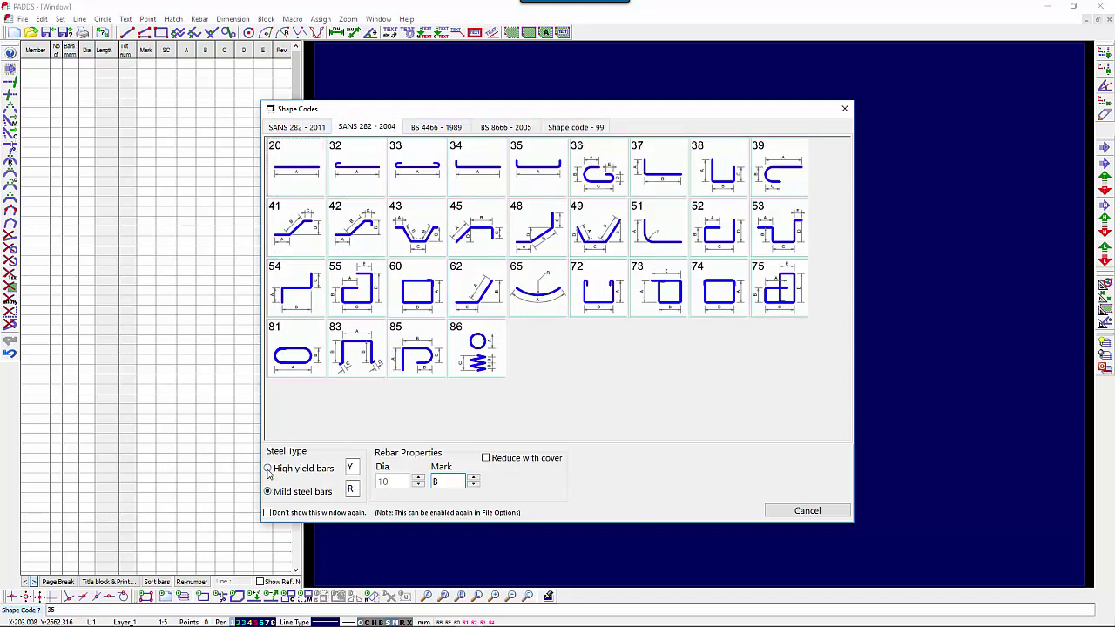
{"action": "left_click", "coordinate": [420, 478]}
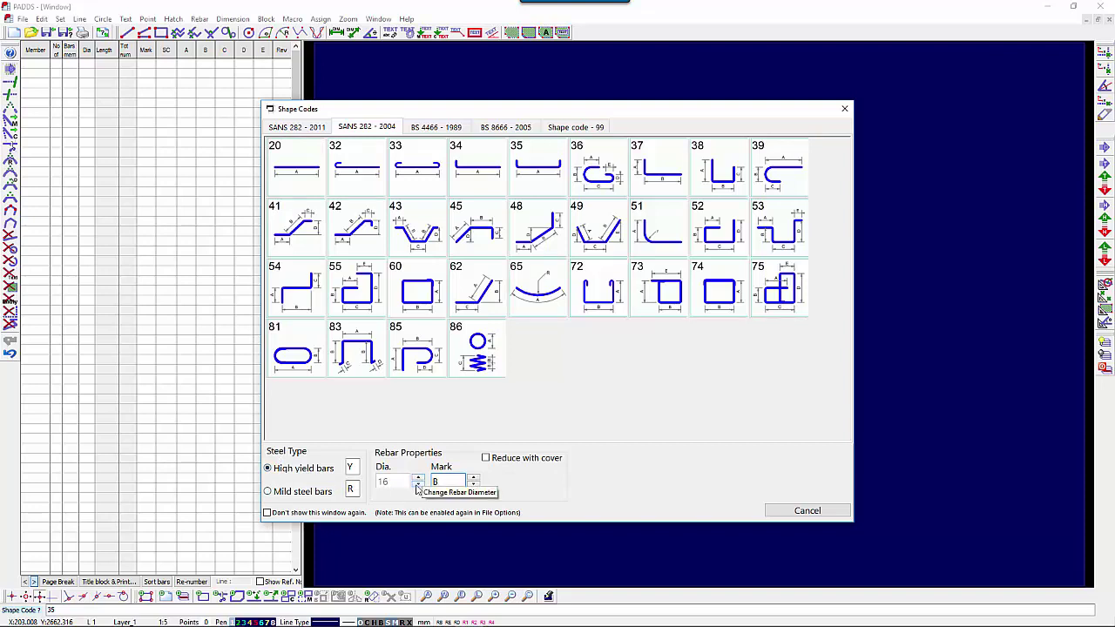
{"action": "left_click", "coordinate": [418, 485]}
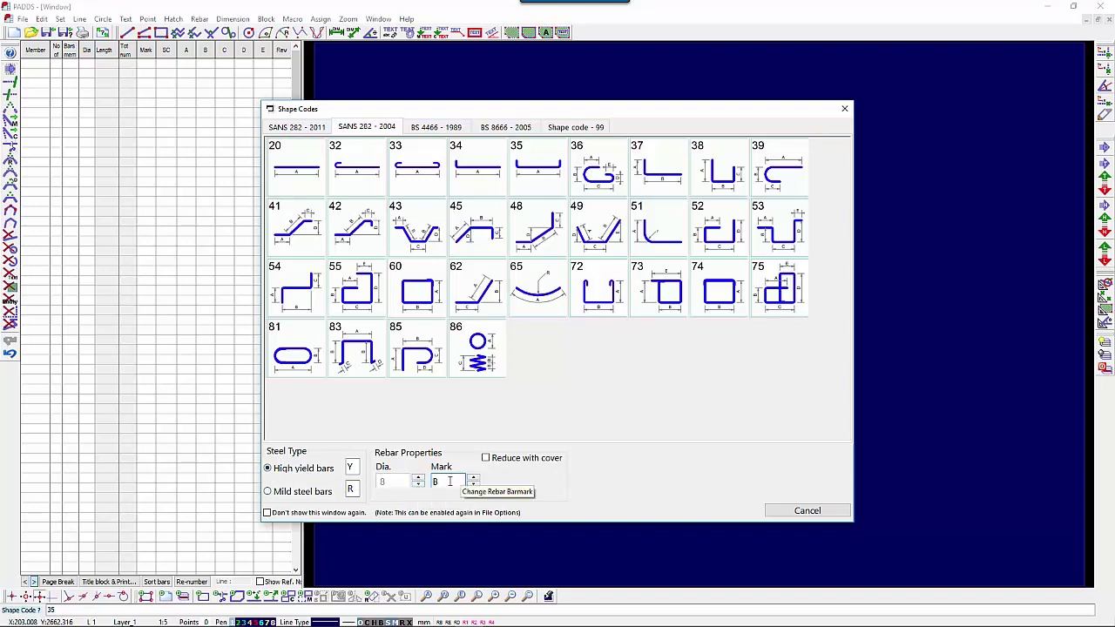
{"action": "double_click", "coordinate": [437, 482]}
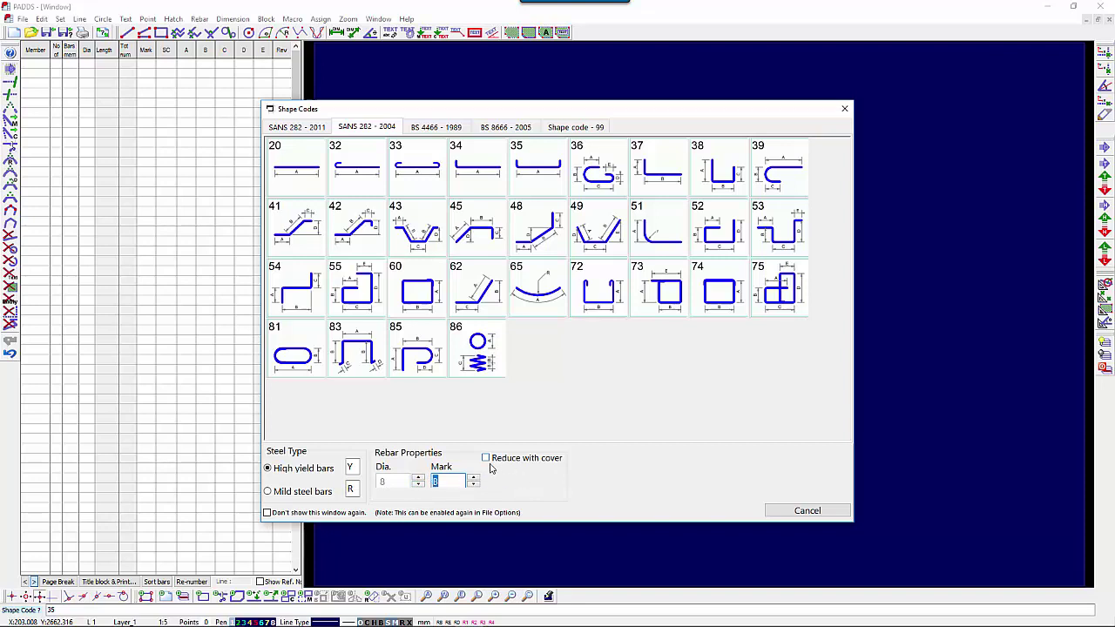
{"action": "left_click", "coordinate": [486, 459]}
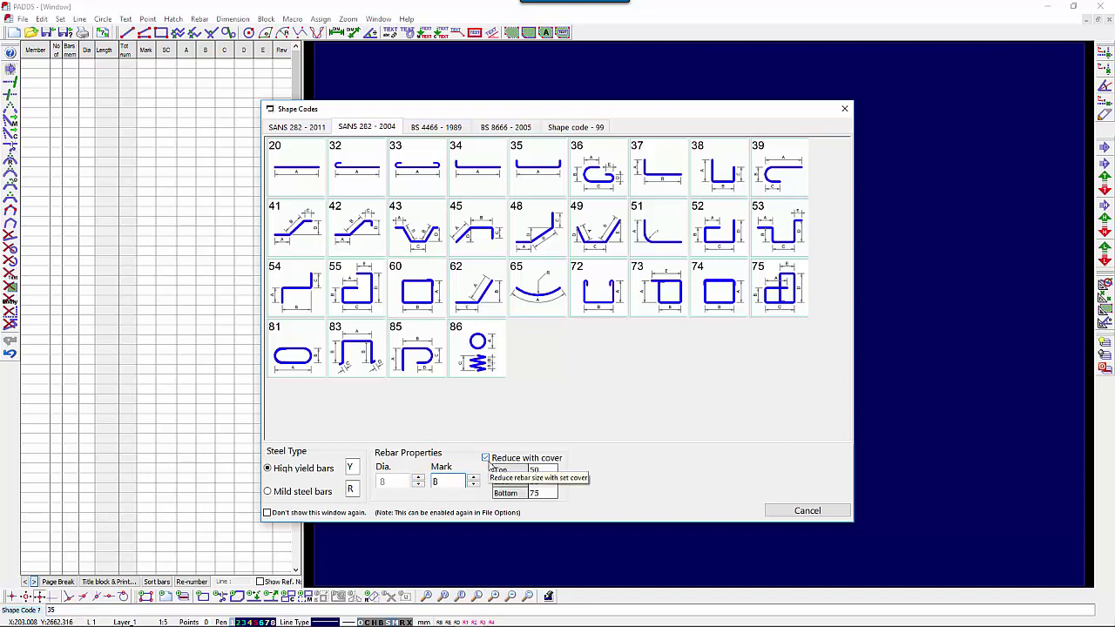
{"action": "left_click", "coordinate": [486, 459]}
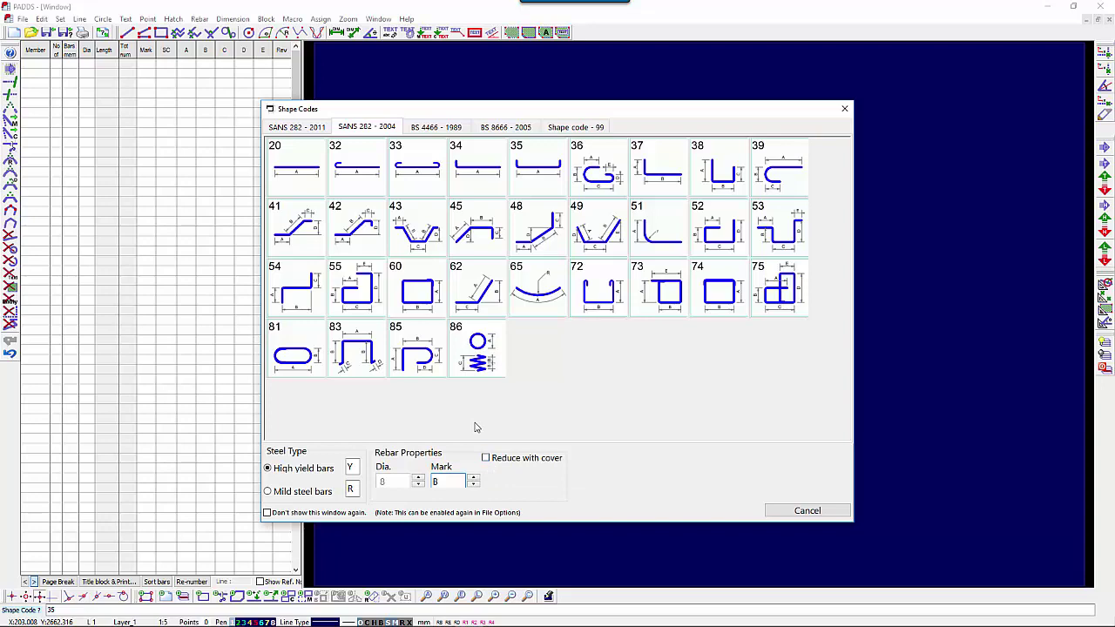
Draw a shape 60 rectangular link beside the U bar, then zoom to extents.
{"action": "left_click", "coordinate": [411, 292]}
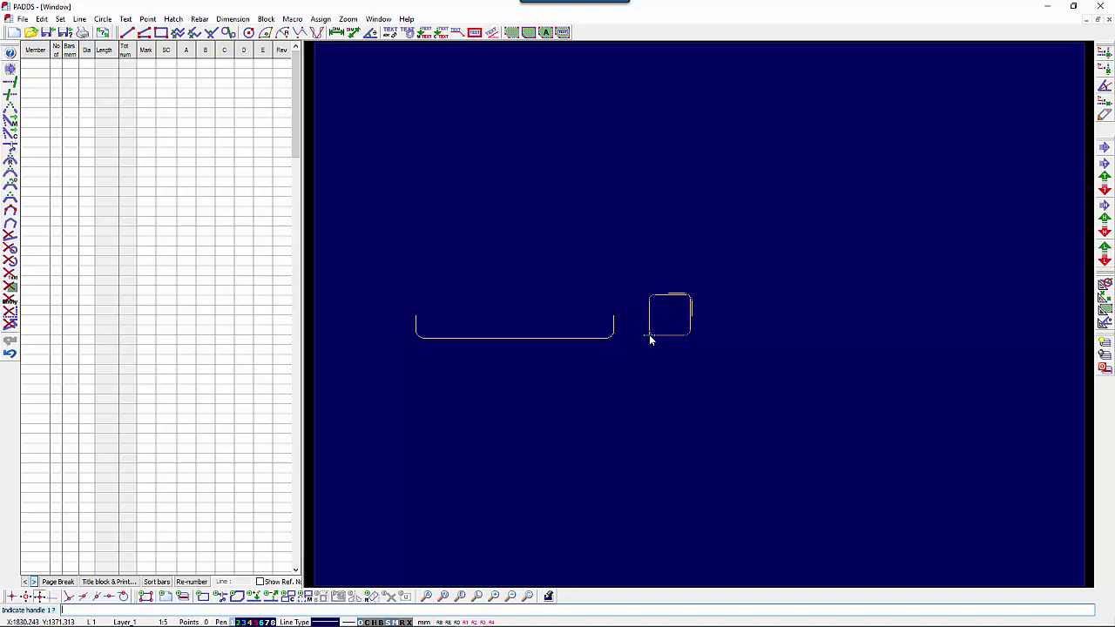
{"action": "left_click", "coordinate": [649, 336]}
{"action": "left_click", "coordinate": [735, 336]}
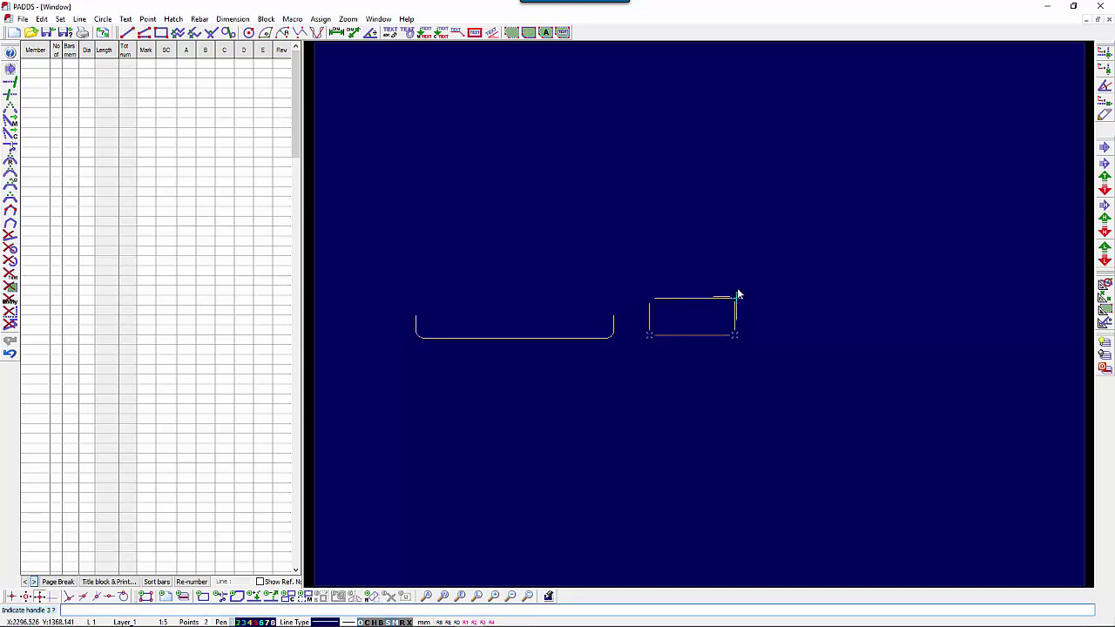
{"action": "left_click", "coordinate": [740, 279]}
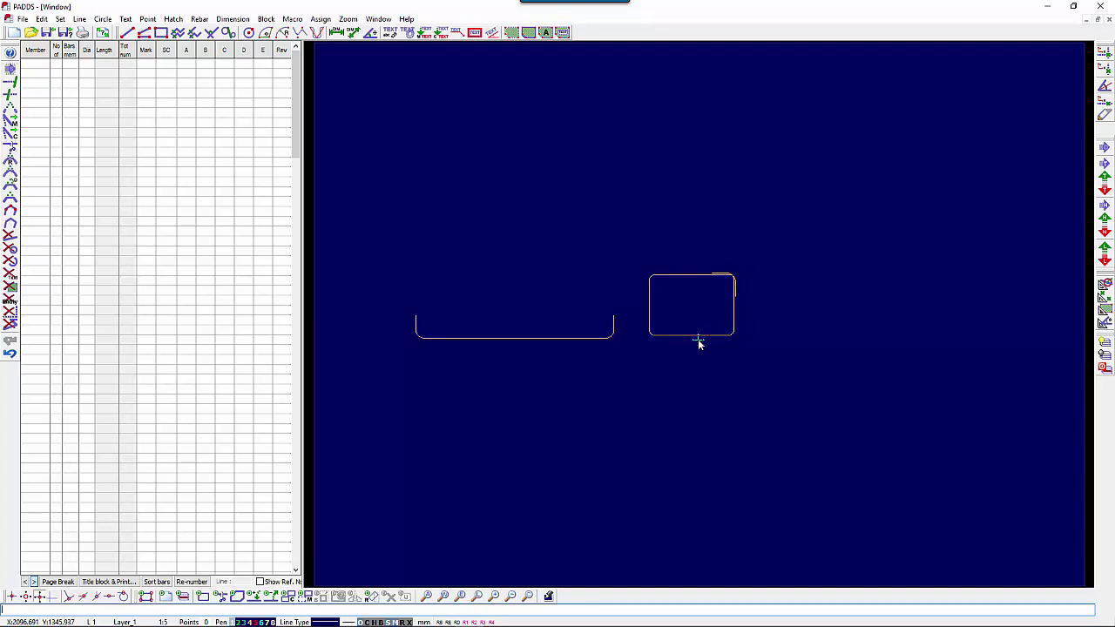
{"action": "left_click", "coordinate": [459, 596]}
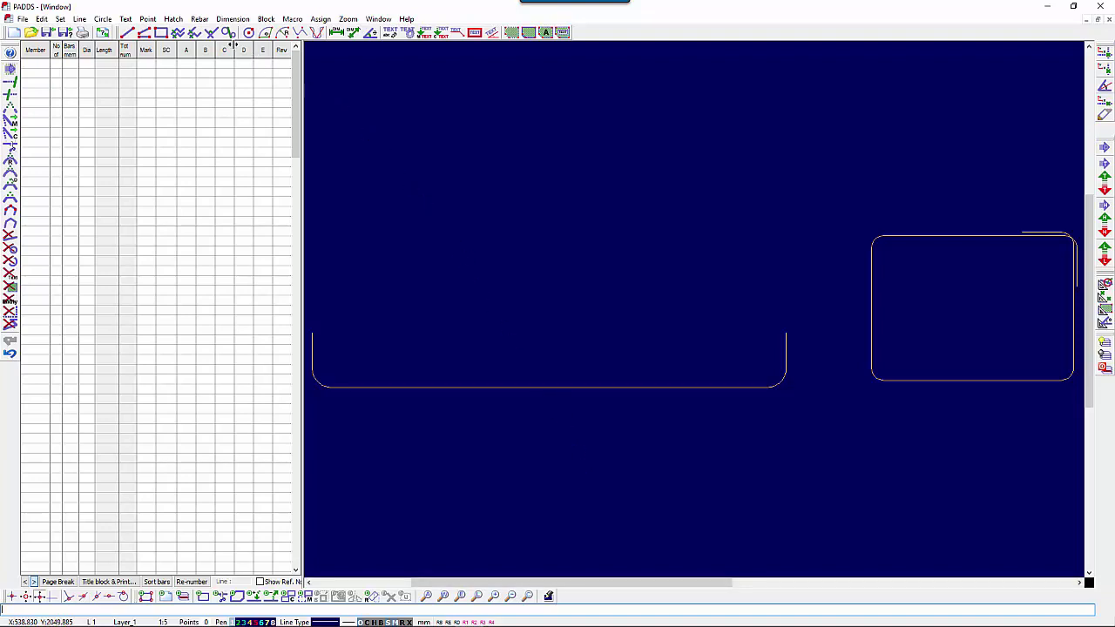
Label the U-shaped bar 5Y12-A, changing the suggested 1Y12-A count to 5.
{"action": "left_click", "coordinate": [201, 20]}
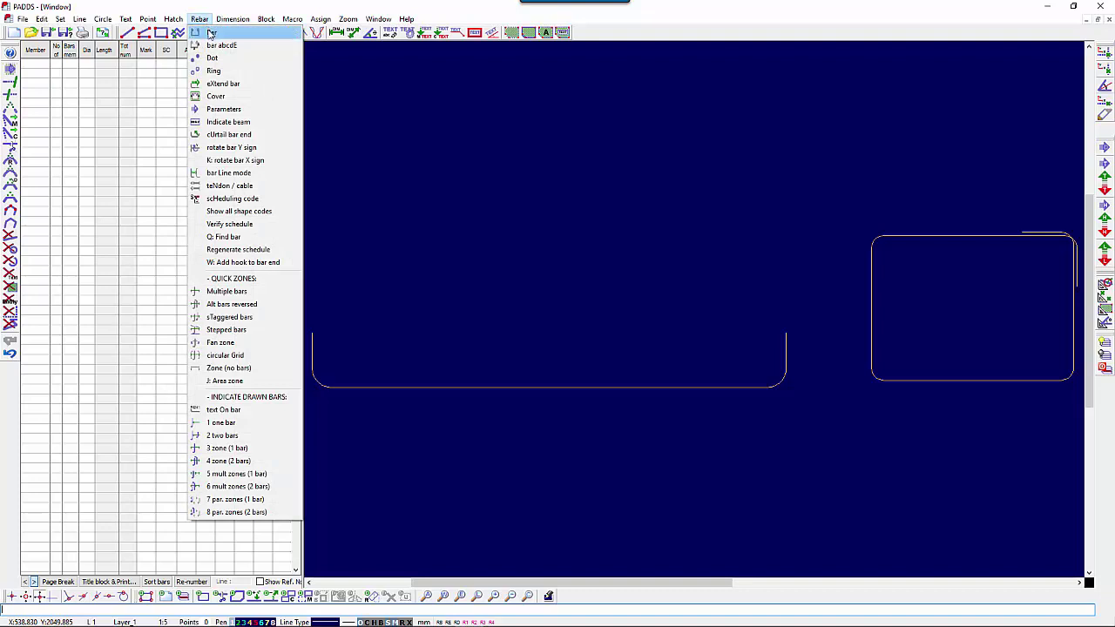
{"action": "left_click", "coordinate": [241, 410]}
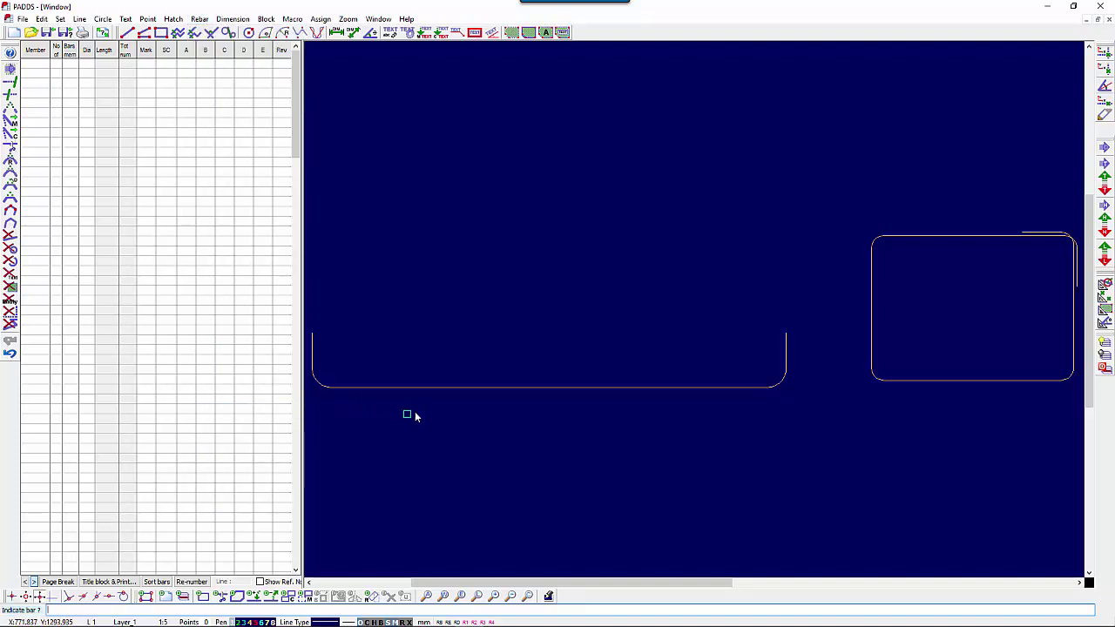
{"action": "left_click", "coordinate": [559, 388]}
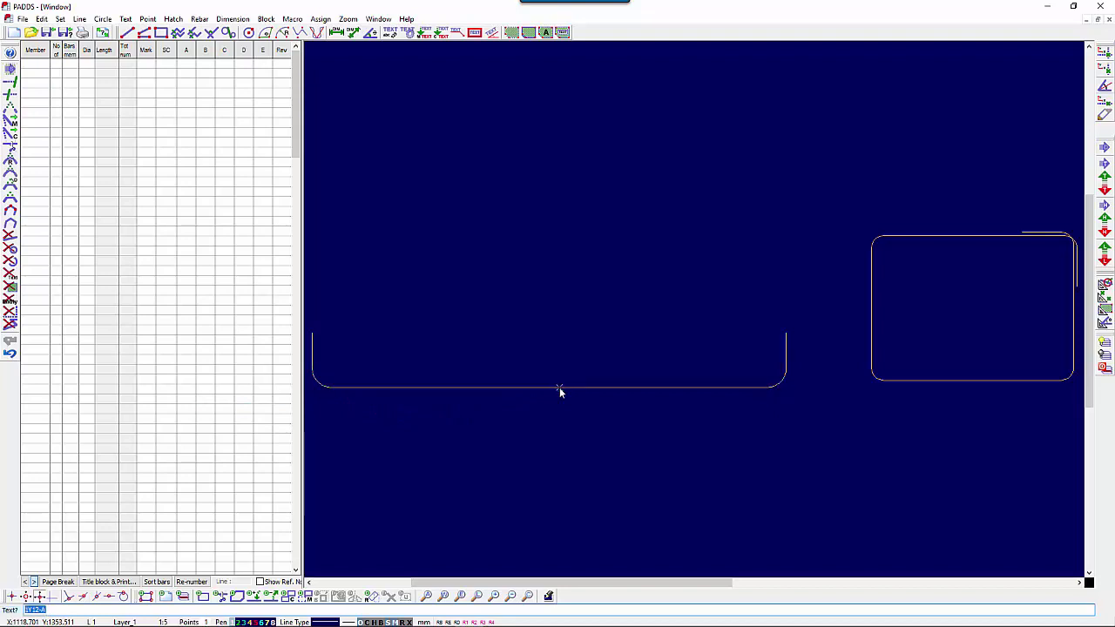
{"action": "left_click", "coordinate": [54, 610]}
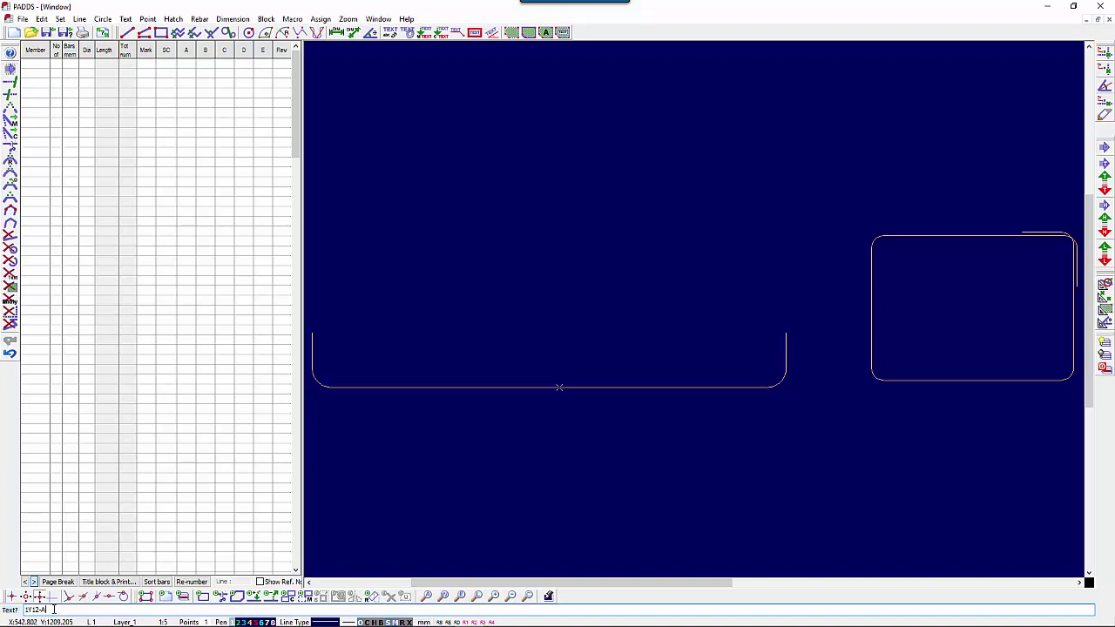
{"action": "key", "text": "Home"}
{"action": "key", "text": "shift+Right"}
{"action": "type", "text": "5"}
{"action": "key", "text": "Return"}
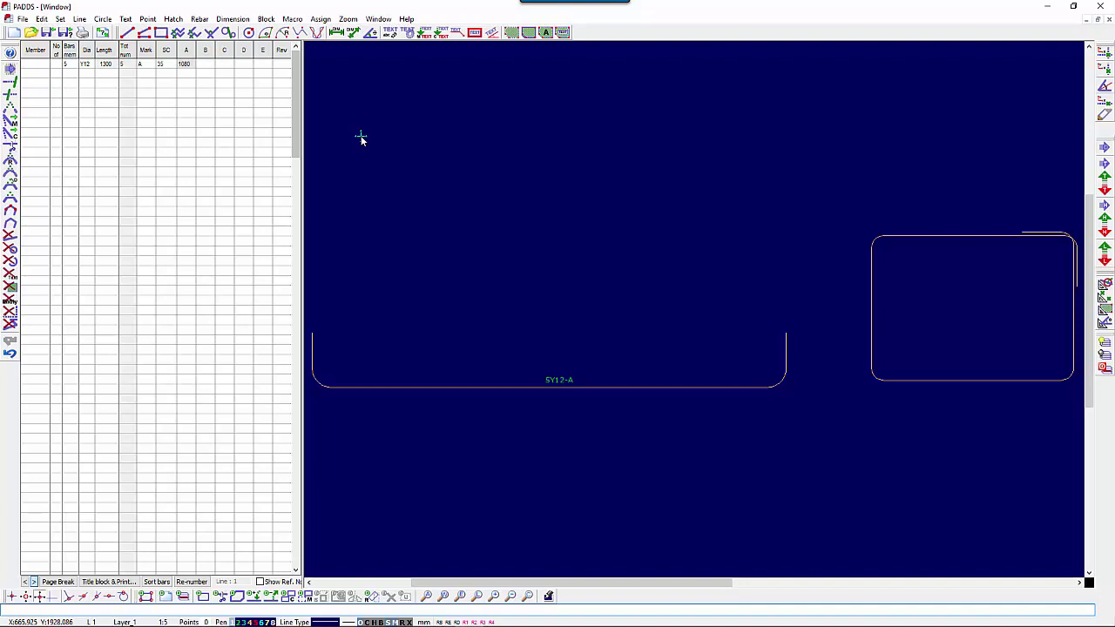
{"action": "left_click", "coordinate": [199, 19]}
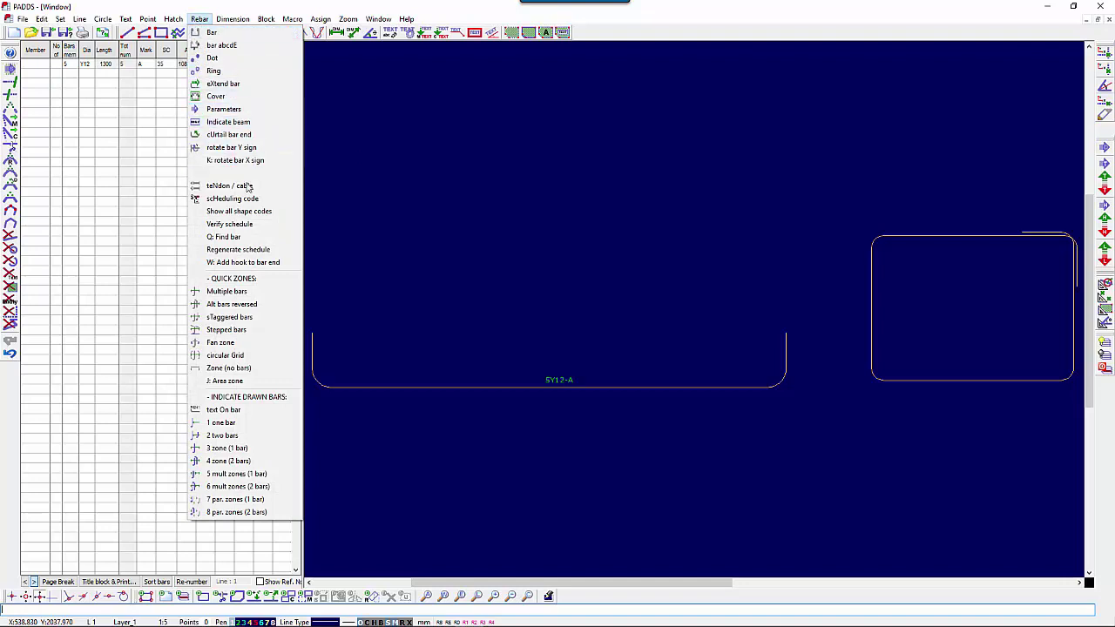
{"action": "left_click", "coordinate": [271, 226]}
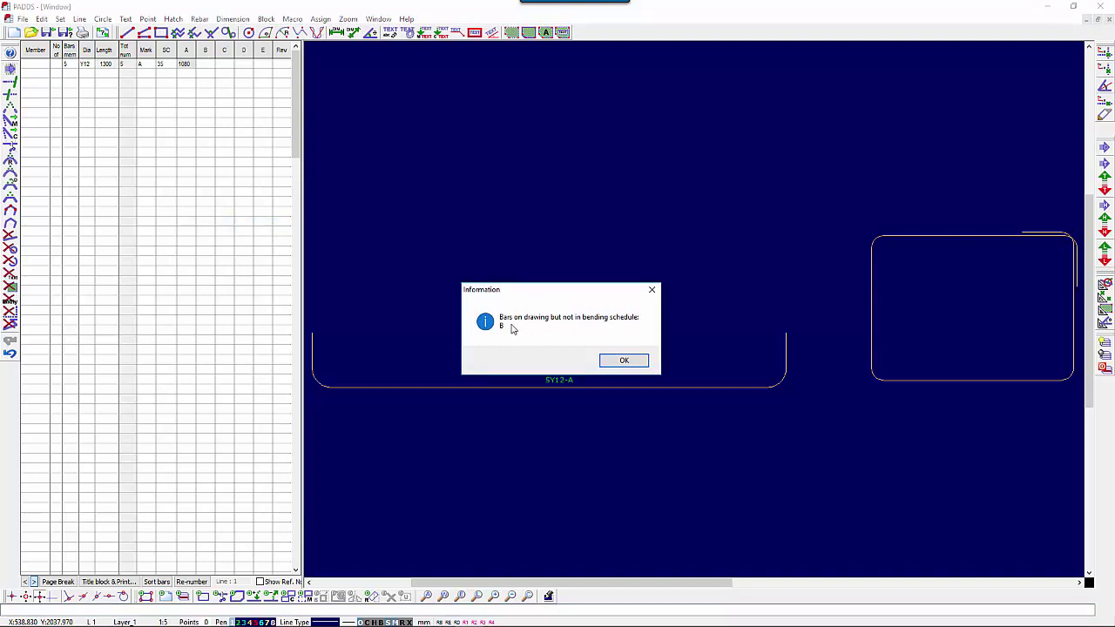
{"action": "left_click", "coordinate": [624, 362]}
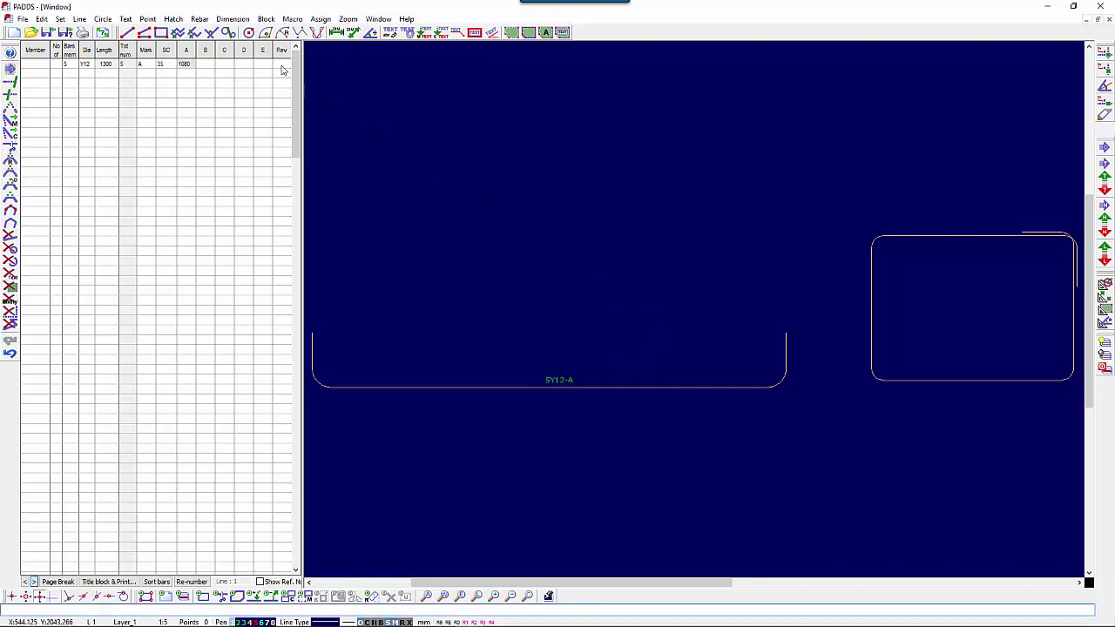
{"action": "left_click", "coordinate": [201, 18]}
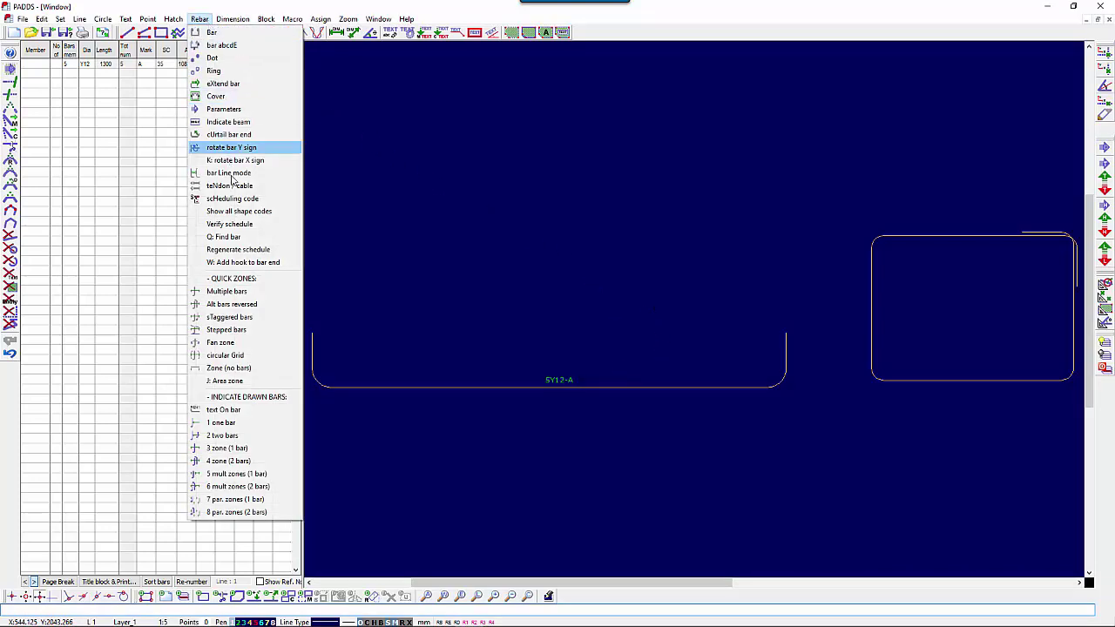
Place a 10Y8-B text label on the rectangular link.
{"action": "left_click", "coordinate": [255, 409]}
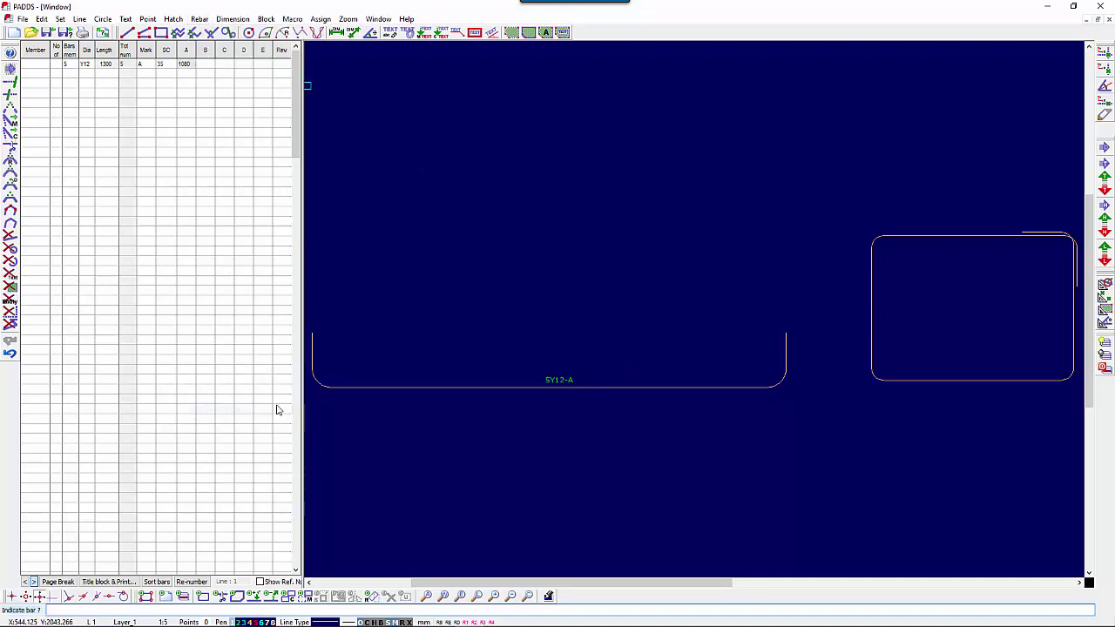
{"action": "left_click", "coordinate": [970, 384]}
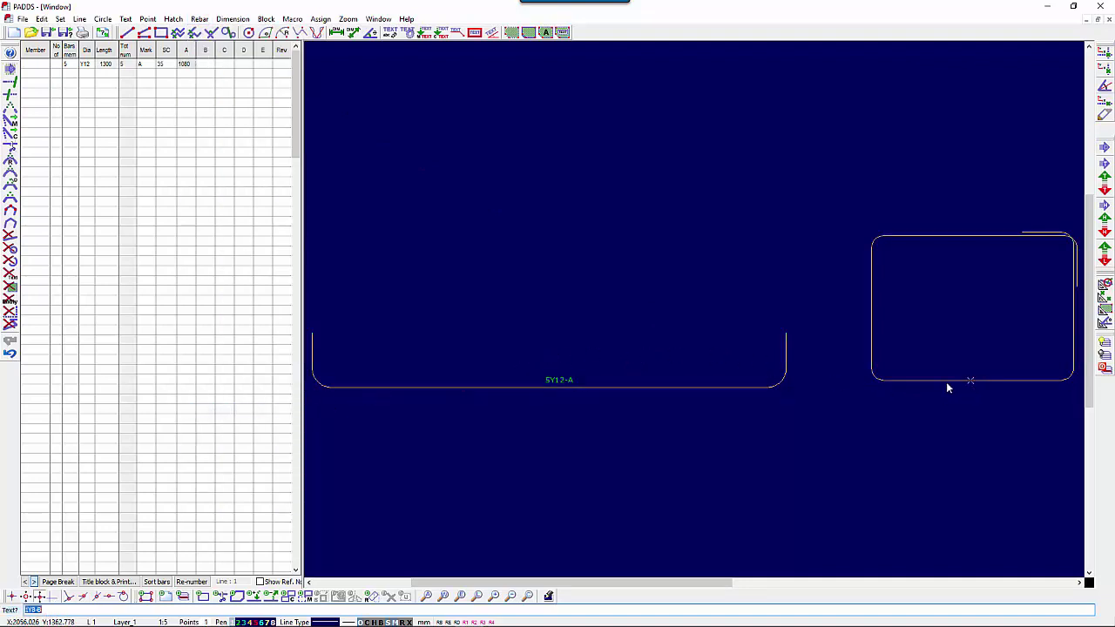
{"action": "left_click", "coordinate": [55, 610]}
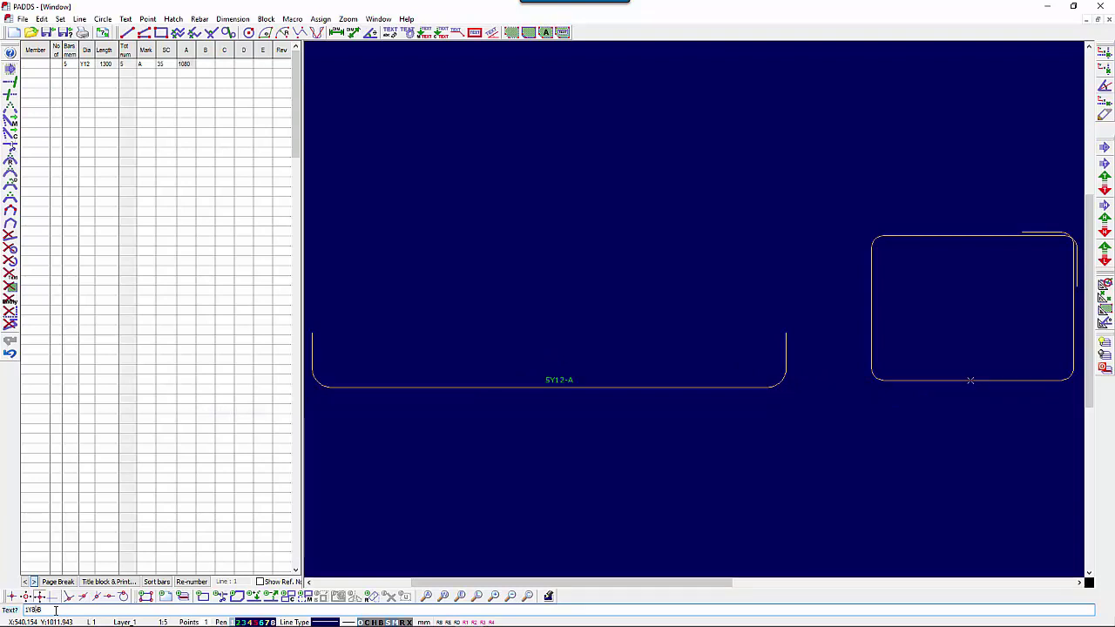
{"action": "type", "text": "0Y8-B"}
{"action": "key", "text": "Return"}
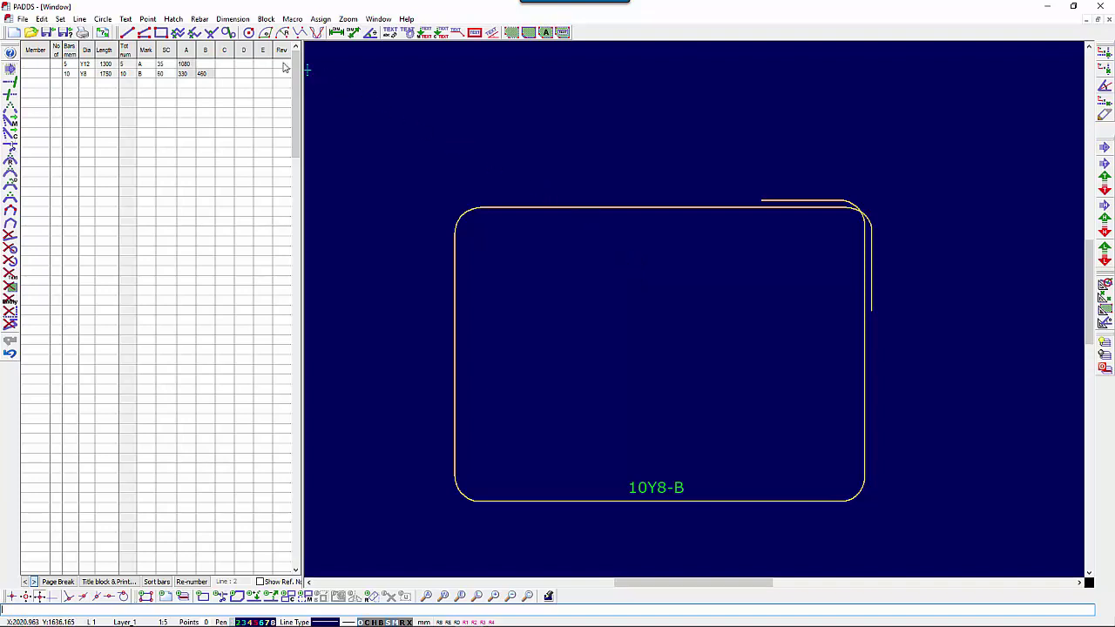
Inspect the rectangular bar's properties with entity Info, closing without changes.
{"action": "left_click", "coordinate": [41, 19]}
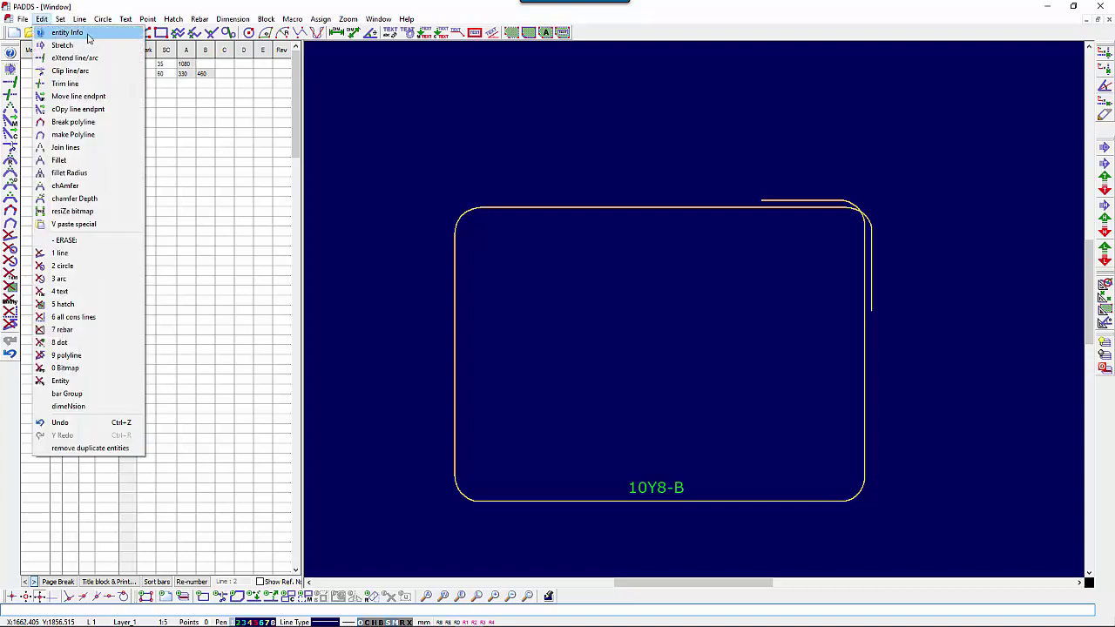
{"action": "left_click", "coordinate": [87, 33]}
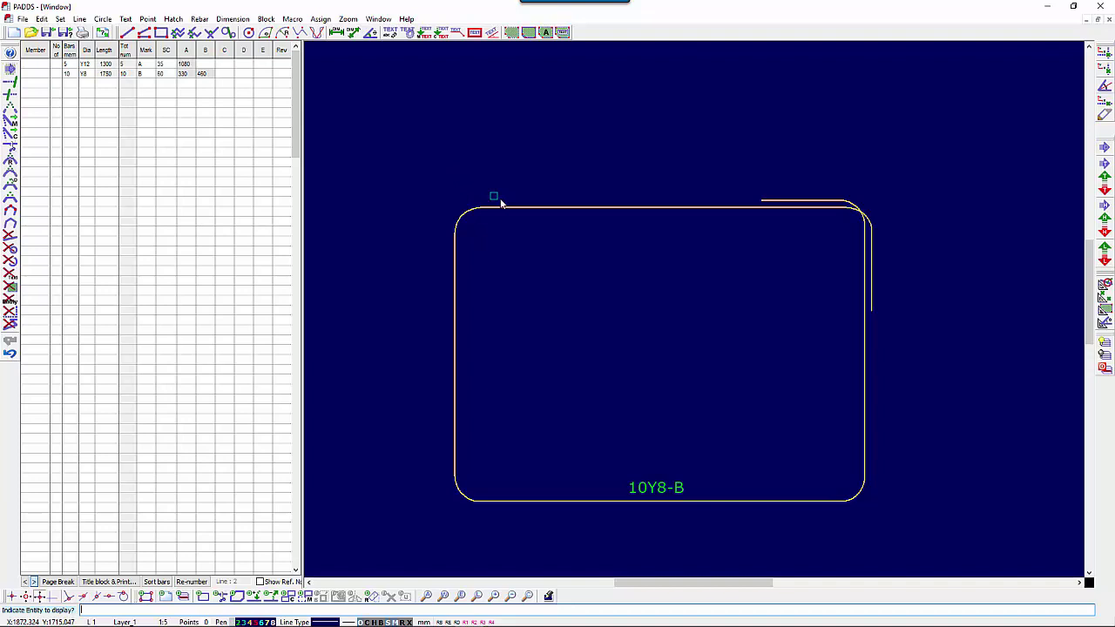
{"action": "left_click", "coordinate": [530, 208]}
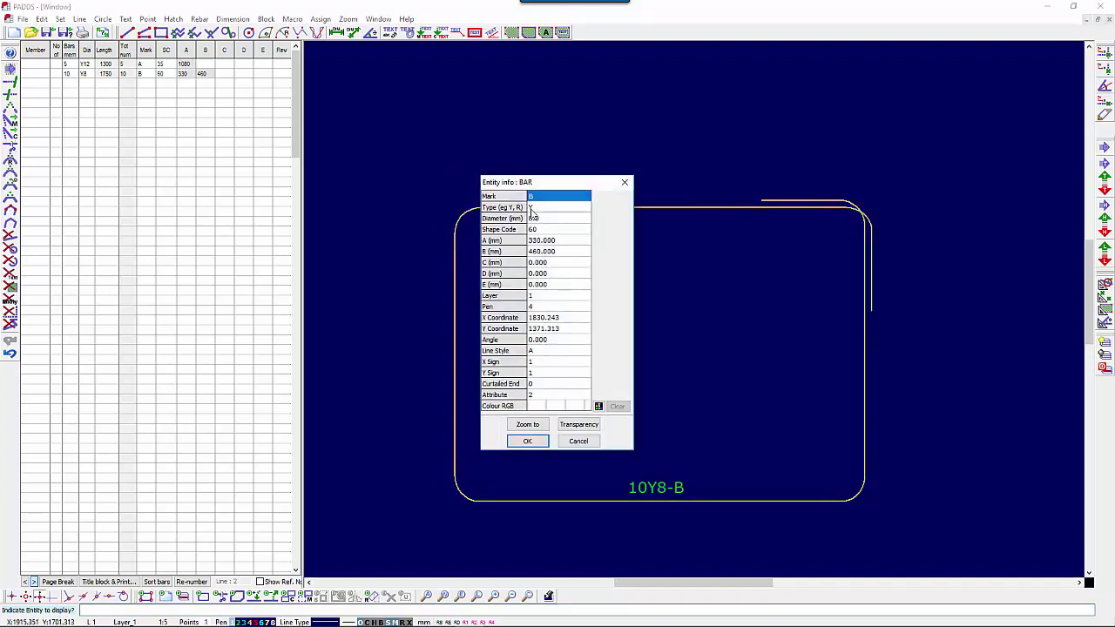
{"action": "left_click", "coordinate": [579, 441]}
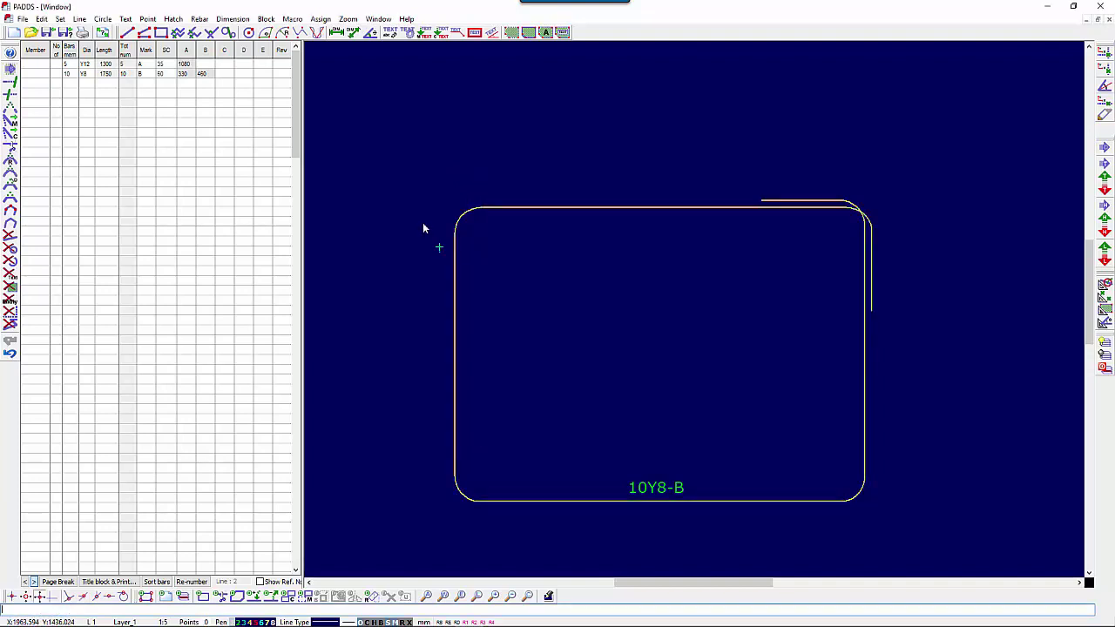
Reopen the link's properties and set dimension A to 350 and B to 500.
{"action": "left_click", "coordinate": [10, 54]}
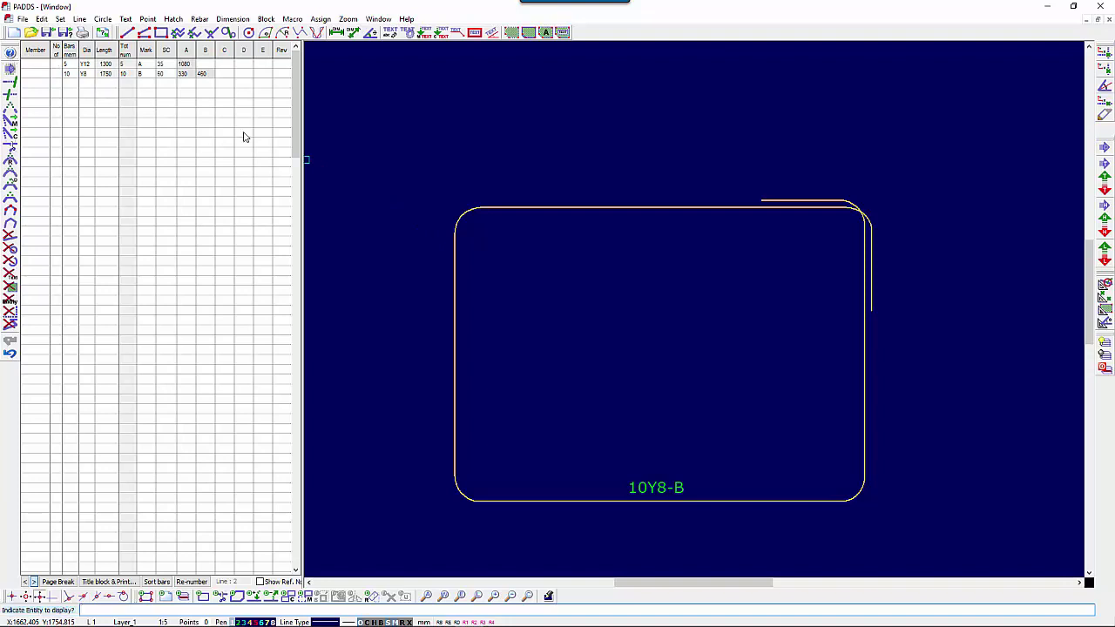
{"action": "left_click", "coordinate": [510, 211]}
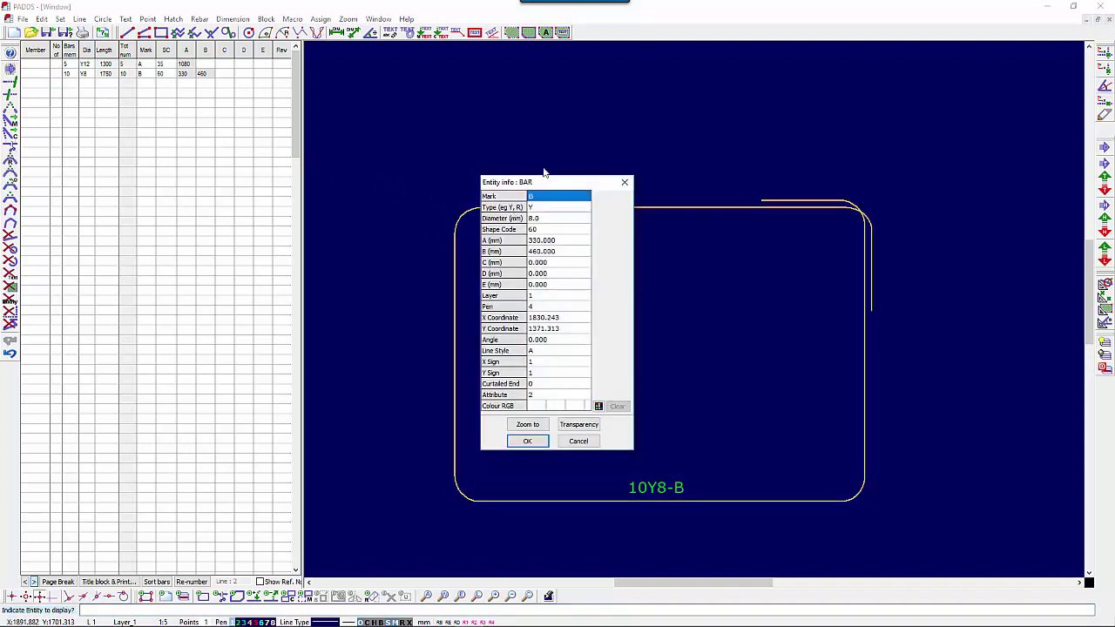
{"action": "left_click", "coordinate": [578, 142]}
{"action": "left_click", "coordinate": [567, 180]}
{"action": "left_click", "coordinate": [558, 242]}
{"action": "type", "text": "350"}
{"action": "key", "text": "Tab"}
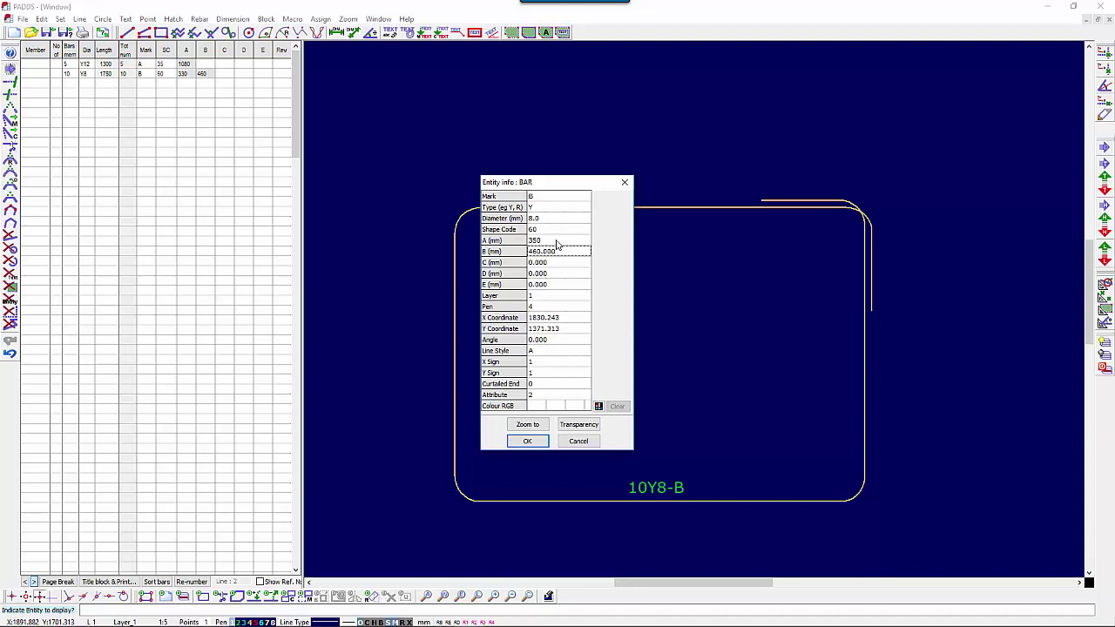
{"action": "type", "text": "500"}
{"action": "key", "text": "shift+Tab"}
{"action": "key", "text": "shift+Tab"}
{"action": "key", "text": "shift+Tab"}
{"action": "key", "text": "shift+Tab"}
Change the bar to type R, diameter 10, and update the bending schedule.
{"action": "type", "text": "R"}
{"action": "key", "text": "Tab"}
{"action": "type", "text": "10"}
{"action": "key", "text": "Tab"}
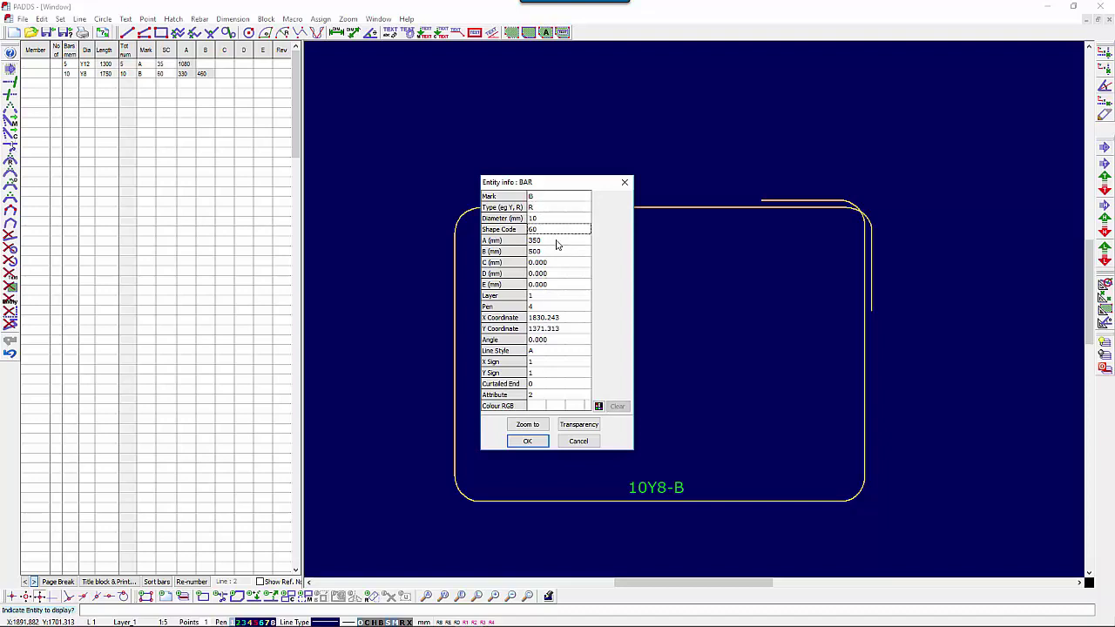
{"action": "left_click", "coordinate": [529, 440]}
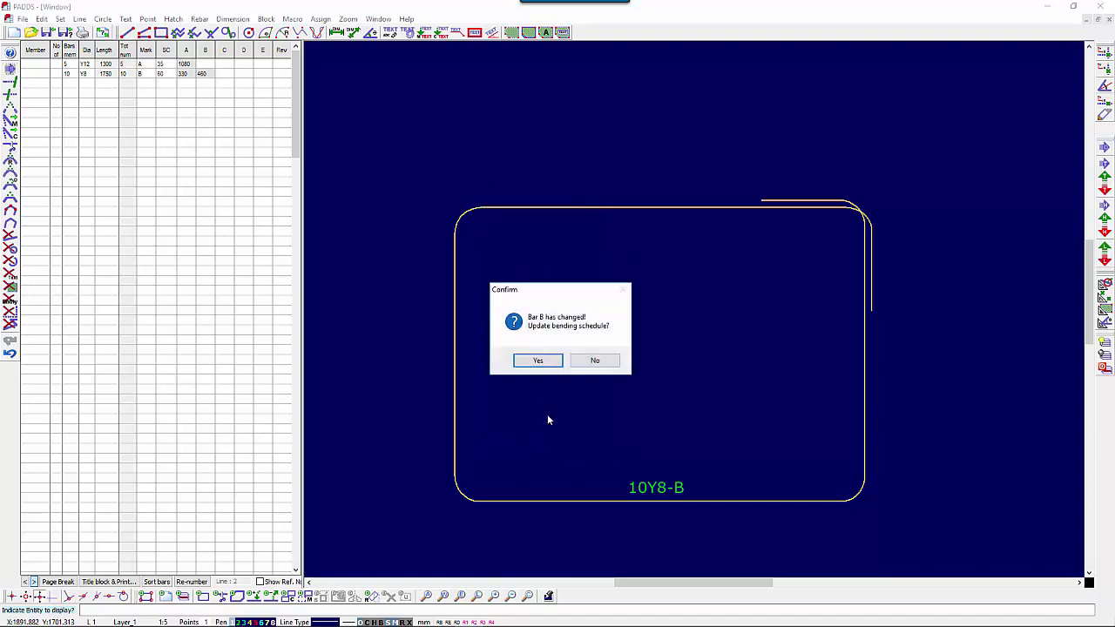
{"action": "left_click", "coordinate": [538, 361]}
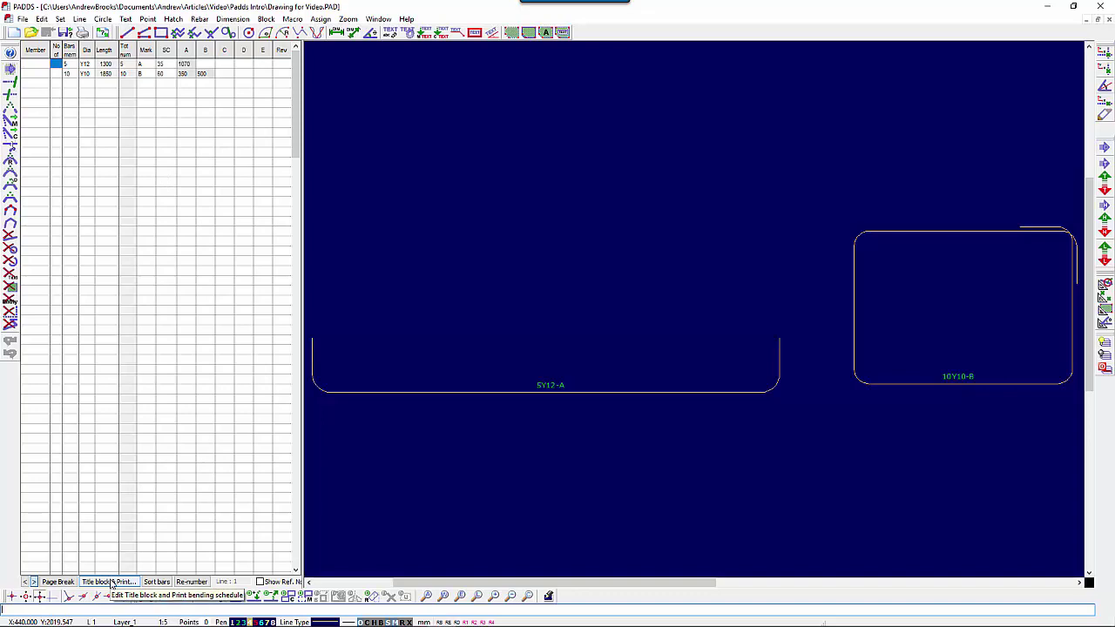
Review the title fields and redundant-dimension printing in Title block & Print, enabling Print to PDF.
{"action": "left_click", "coordinate": [111, 582]}
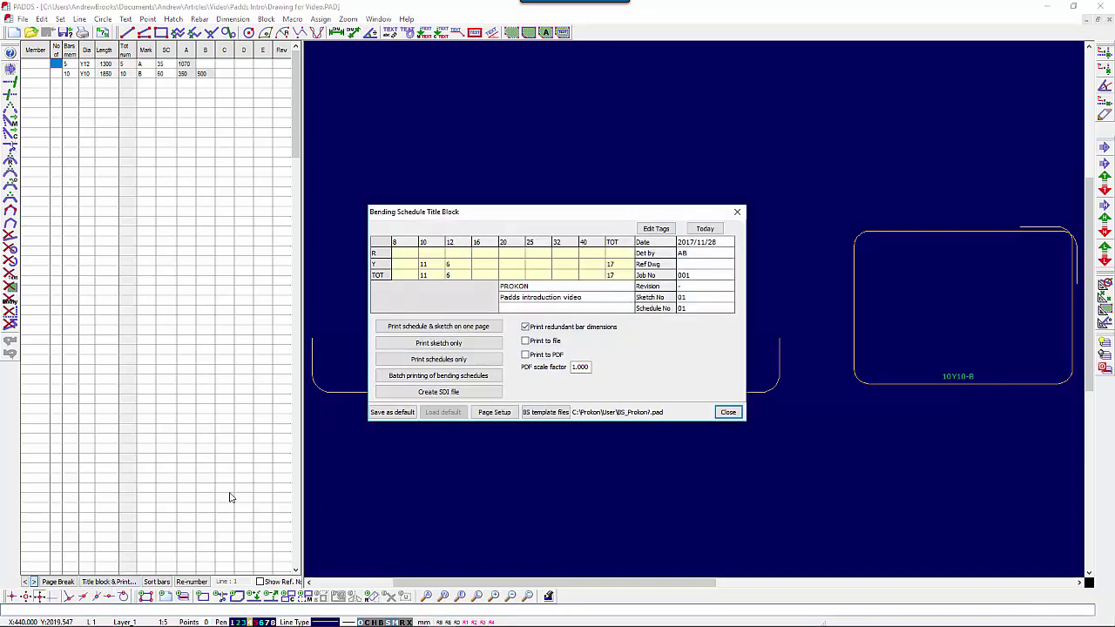
{"action": "left_click_drag", "start_coordinate": [463, 212], "coordinate": [481, 207]}
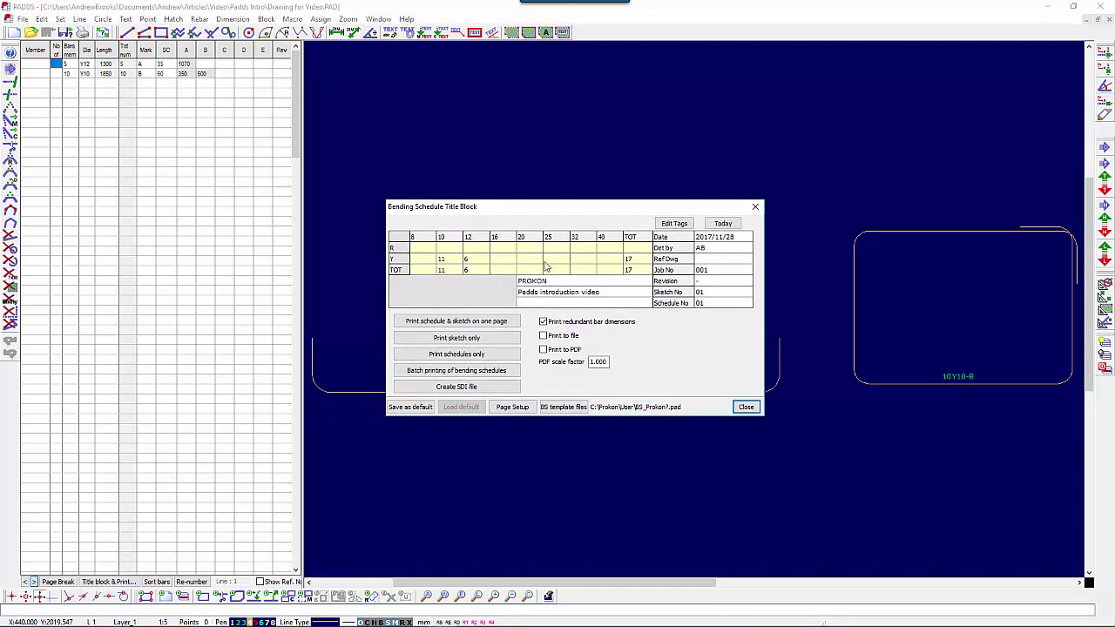
{"action": "left_click", "coordinate": [559, 292]}
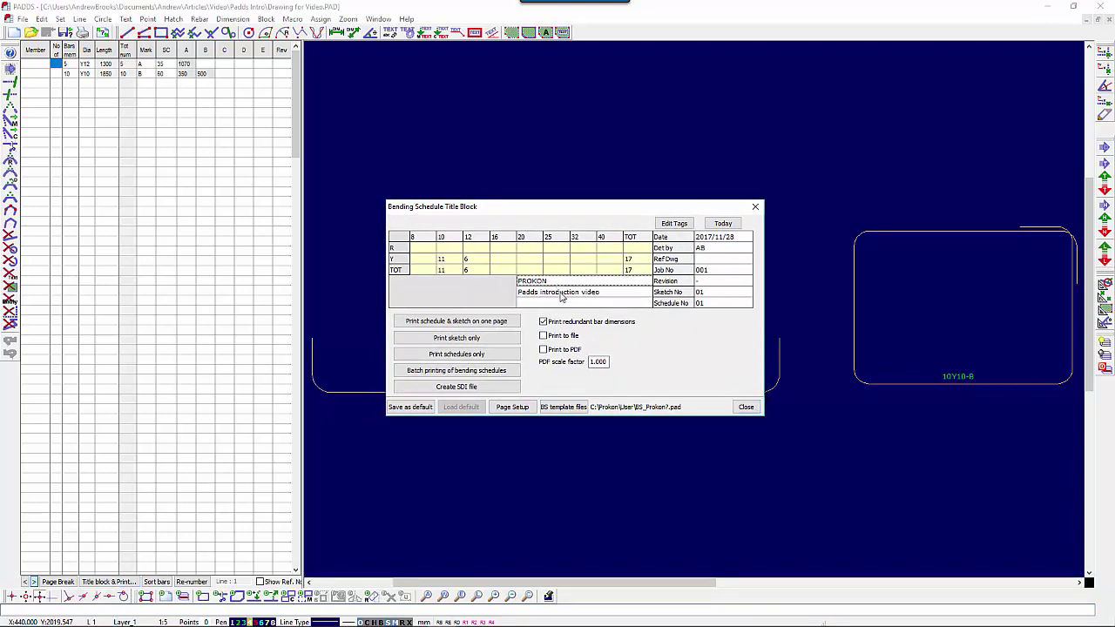
{"action": "left_click", "coordinate": [560, 295]}
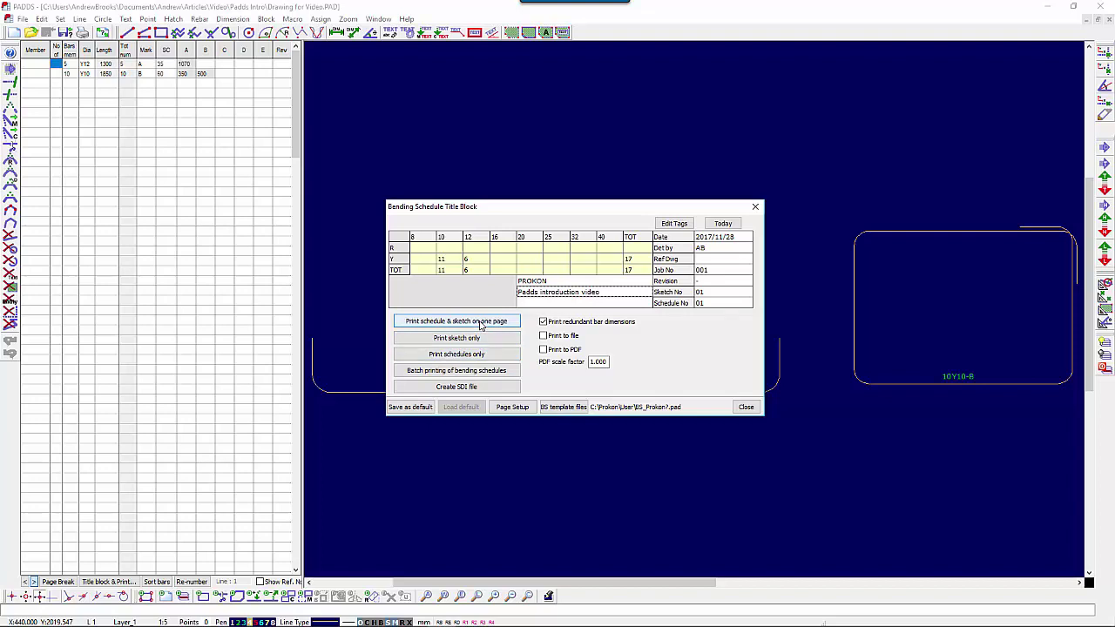
{"action": "left_click", "coordinate": [544, 323]}
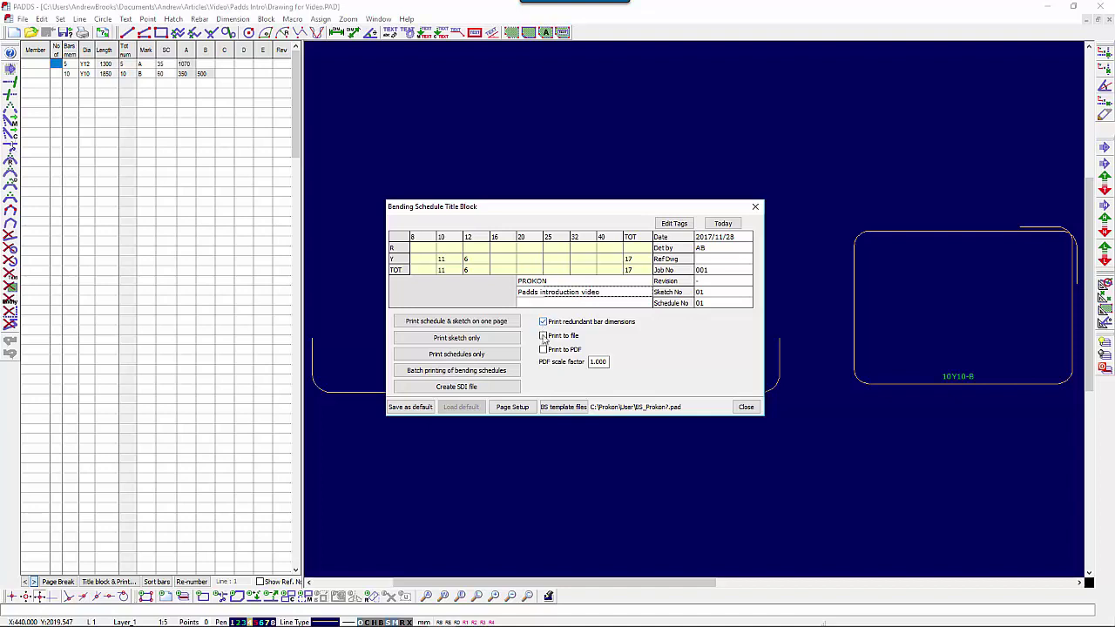
{"action": "left_click", "coordinate": [544, 322]}
{"action": "key", "text": "Tab"}
Save title block settings as default, clear the Date-to-Schedule No values, then reload defaults.
{"action": "left_click", "coordinate": [404, 413]}
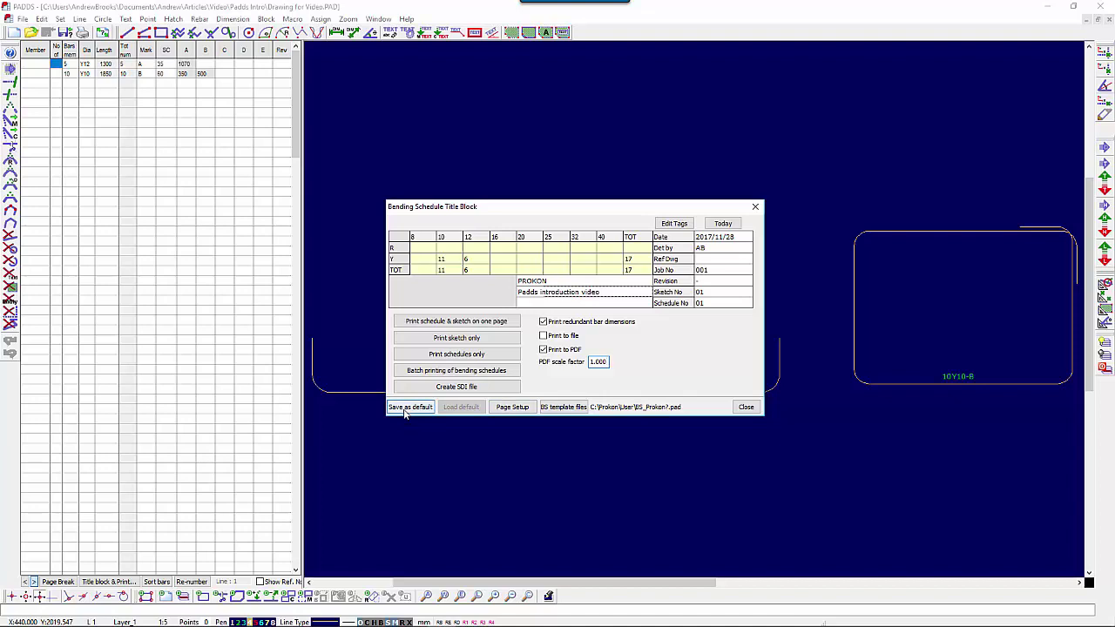
{"action": "left_click", "coordinate": [404, 412]}
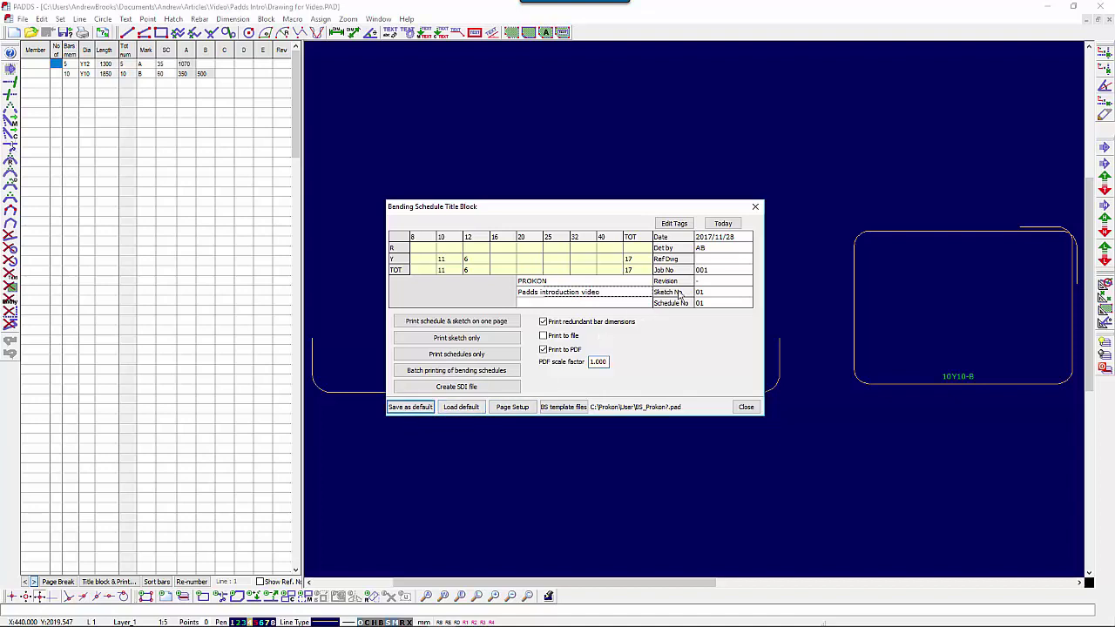
{"action": "left_click_drag", "start_coordinate": [735, 239], "coordinate": [732, 304]}
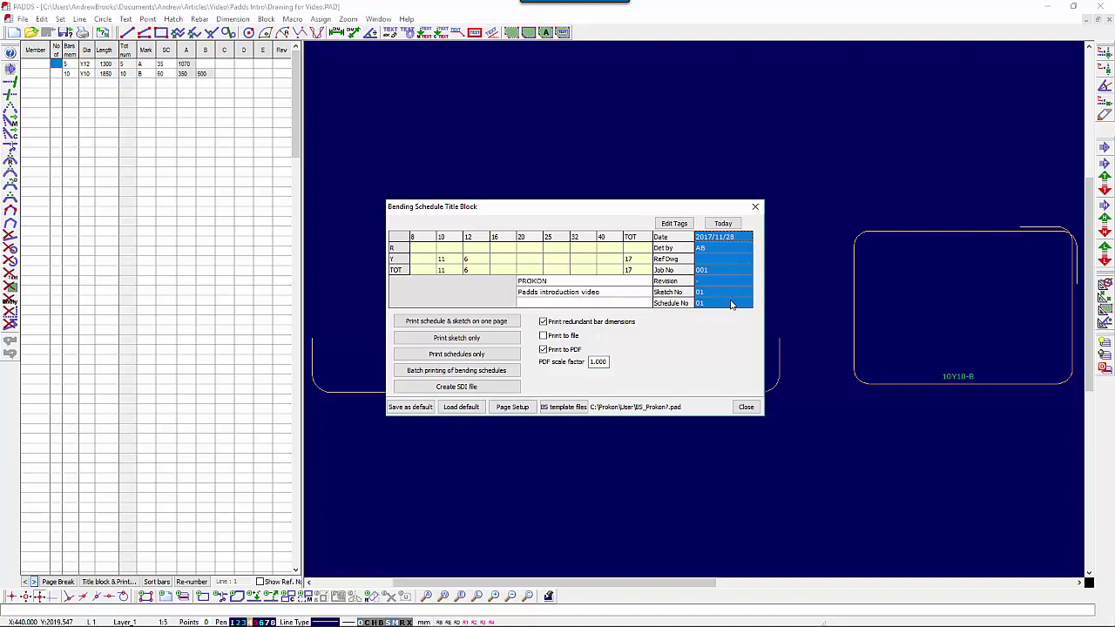
{"action": "key", "text": "Delete"}
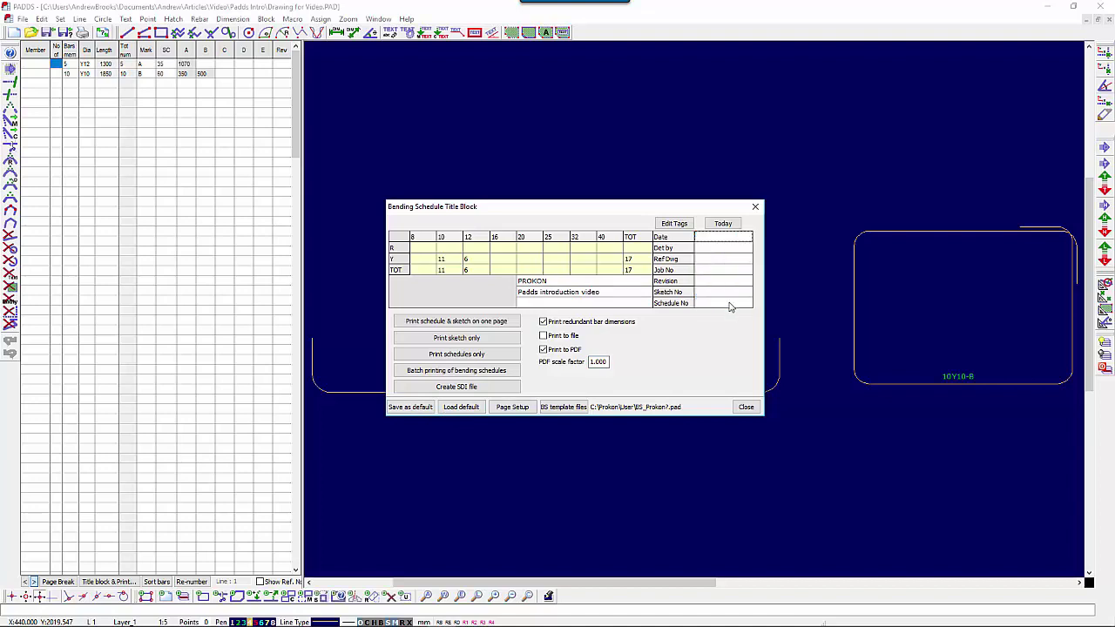
{"action": "left_click", "coordinate": [471, 411]}
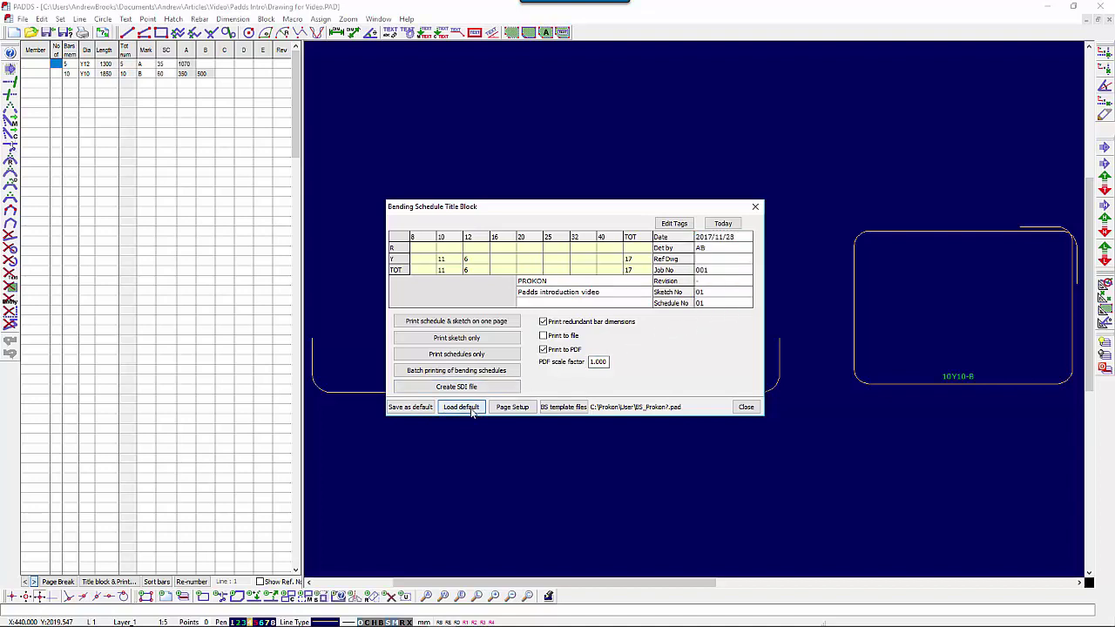